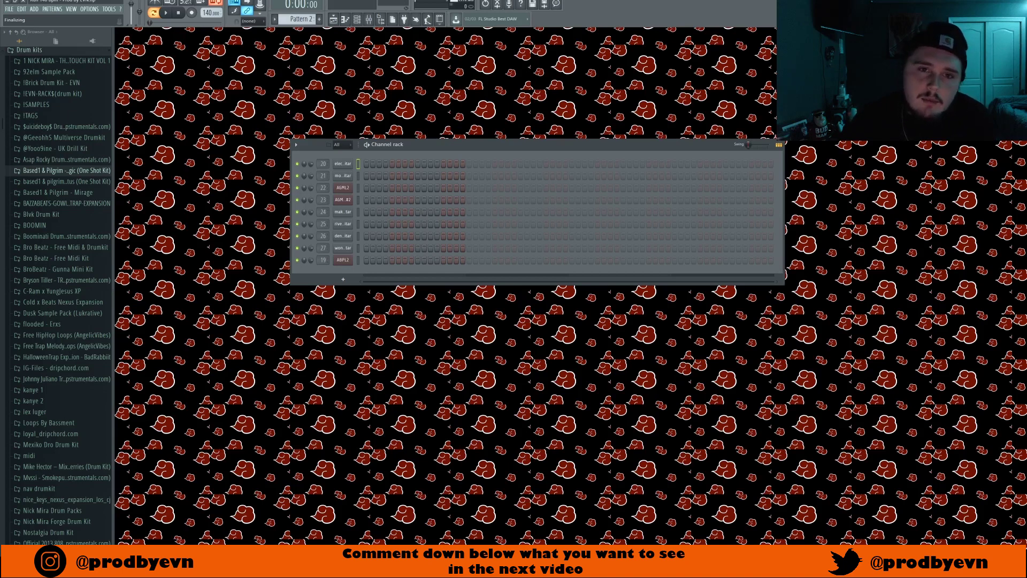
Step: Open the electric guitar's piano roll and complete the staggered second-bar chord with E5 and G5 notes, playing back the pattern
{"action": "key", "text": "F7"}
{"action": "key", "text": "space"}
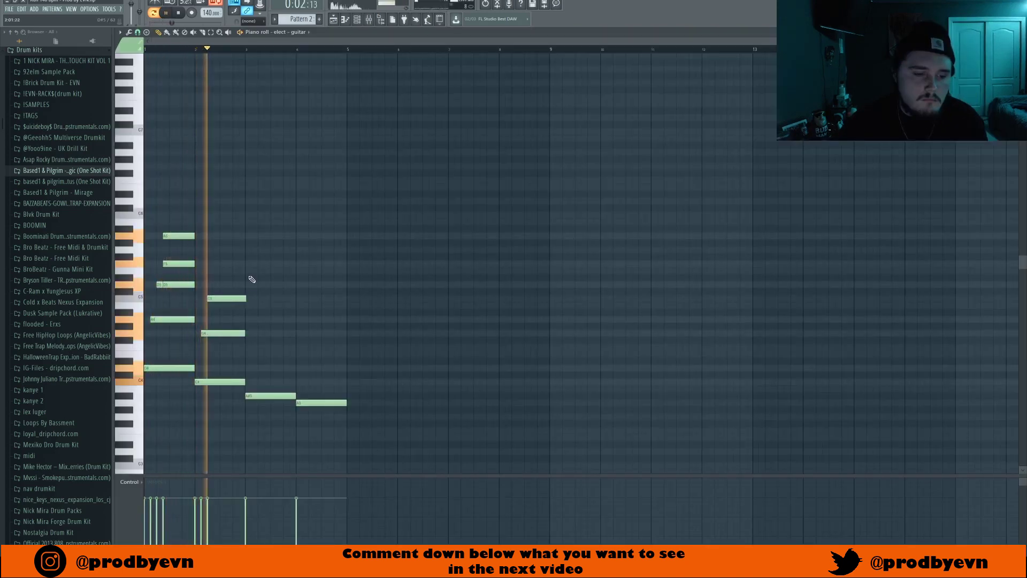
{"action": "key", "text": "space"}
{"action": "mouse_move", "coordinate": [222, 288]}
{"action": "left_mouse_down"}
{"action": "mouse_move", "coordinate": [214, 270]}
{"action": "mouse_move", "coordinate": [224, 269]}
{"action": "left_mouse_up"}
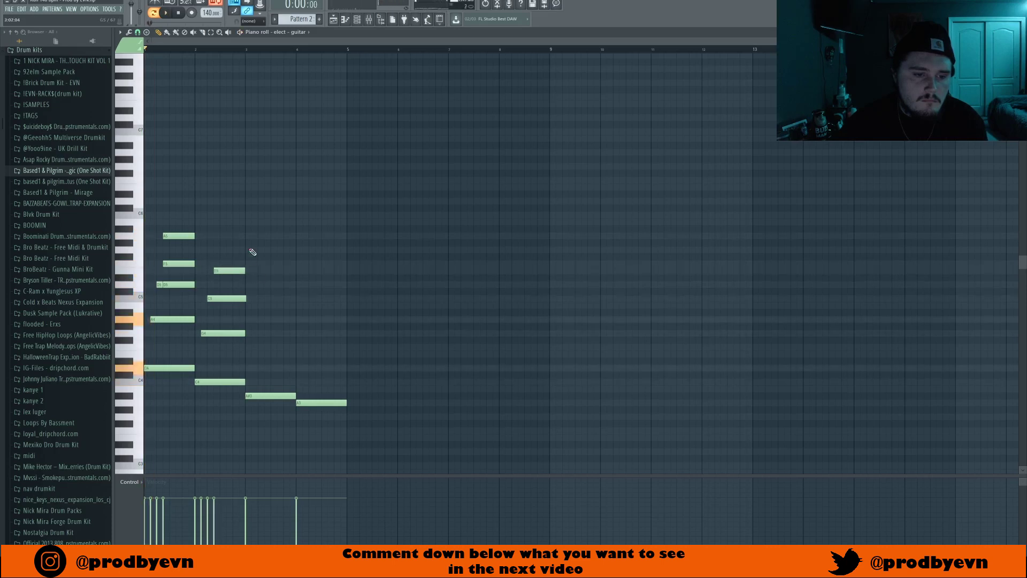
{"action": "key", "text": "space"}
{"action": "left_click", "coordinate": [223, 250]}
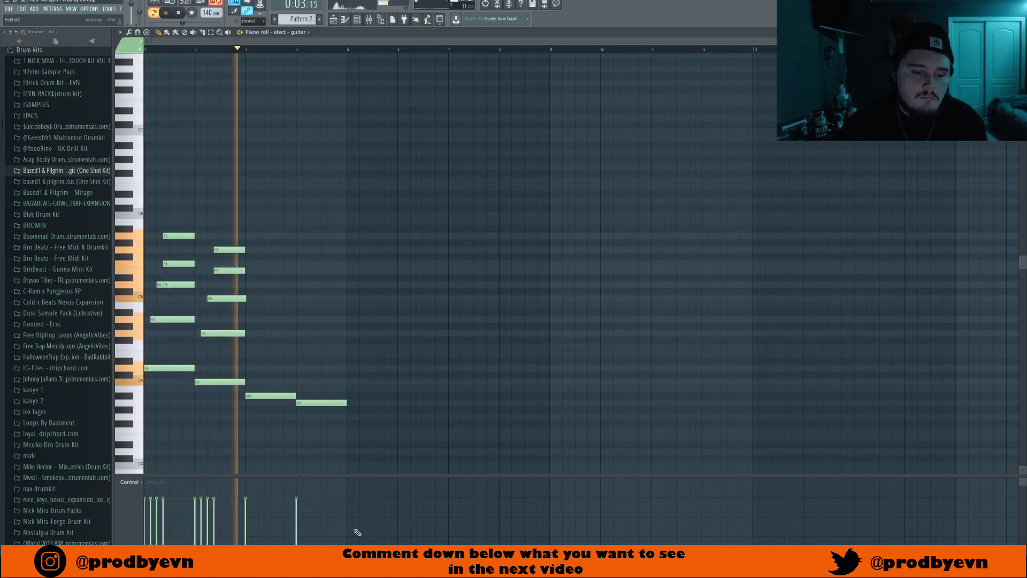
{"action": "key", "text": "space"}
{"action": "key", "text": "space"}
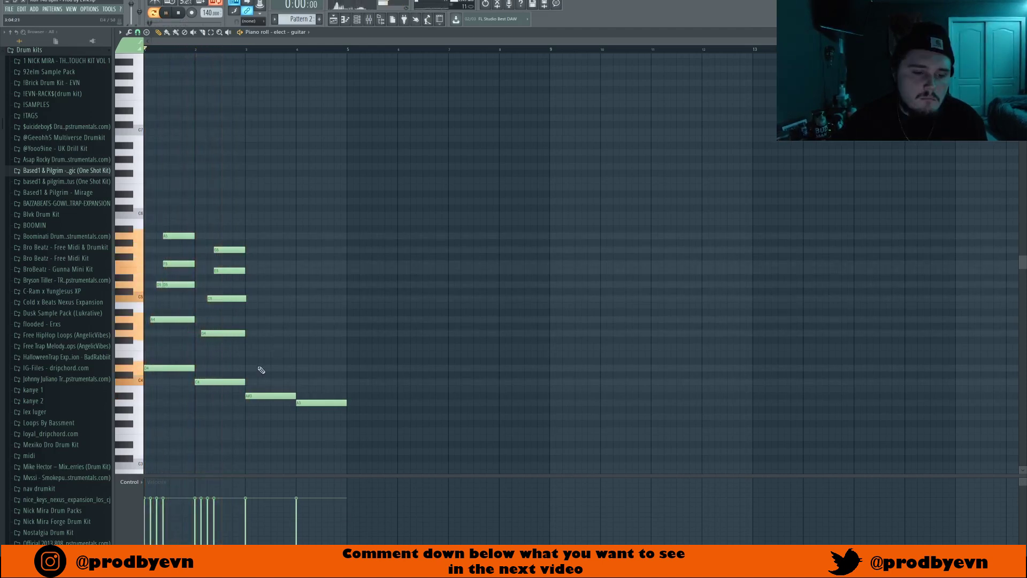
{"action": "key", "text": "space"}
Step: Build the third-bar chord above its bass note with staggered F4, A#4 and D5 notes ending with the bar, and play it back
{"action": "left_click", "coordinate": [260, 340]}
{"action": "left_click_drag", "start_coordinate": [261, 345], "coordinate": [294, 314]}
{"action": "key", "text": "space"}
{"action": "key", "text": "space"}
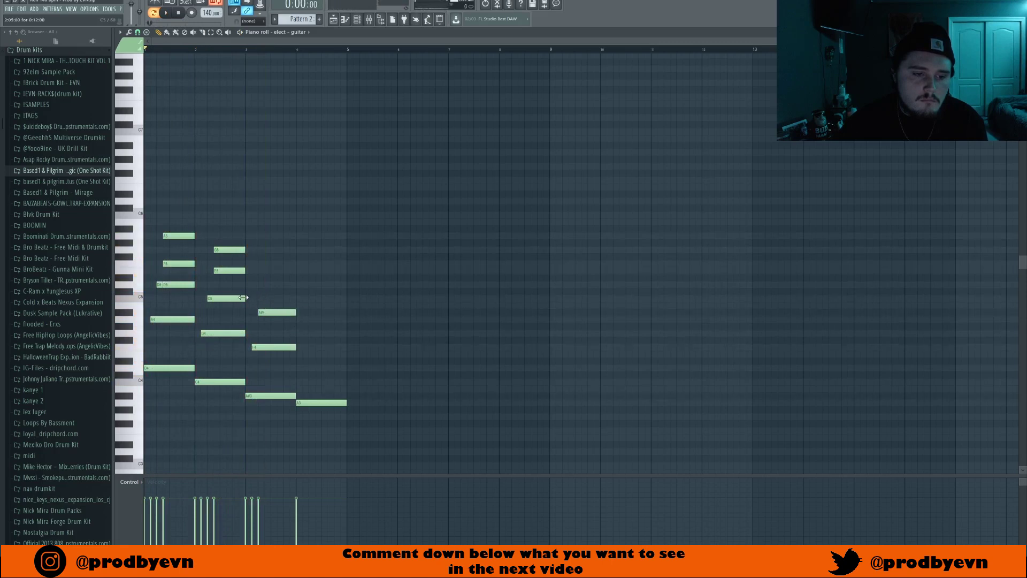
{"action": "left_click", "coordinate": [260, 284]}
{"action": "left_click_drag", "start_coordinate": [270, 284], "coordinate": [275, 285]}
{"action": "key", "text": "space"}
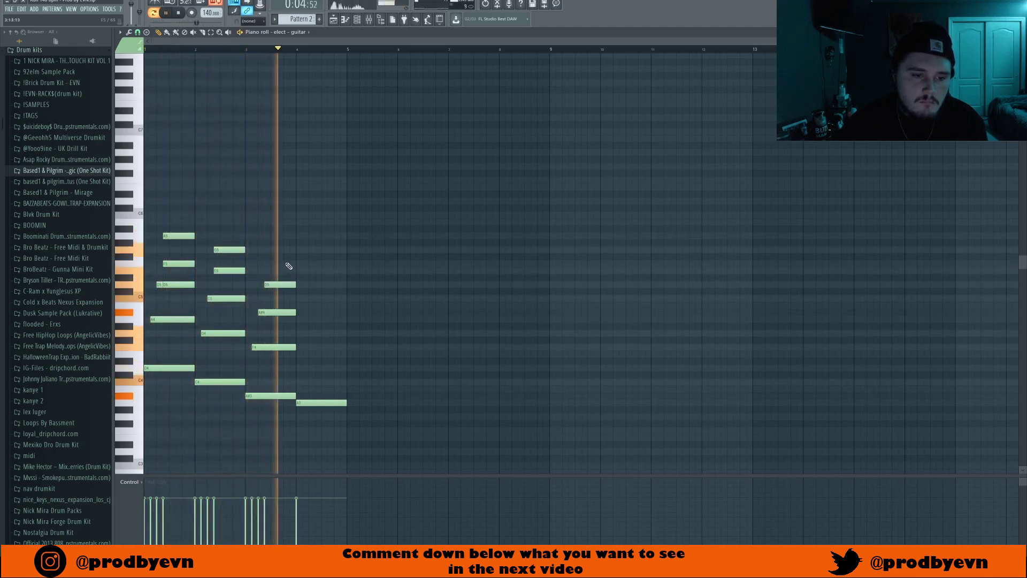
{"action": "key", "text": "space"}
{"action": "key", "text": "space"}
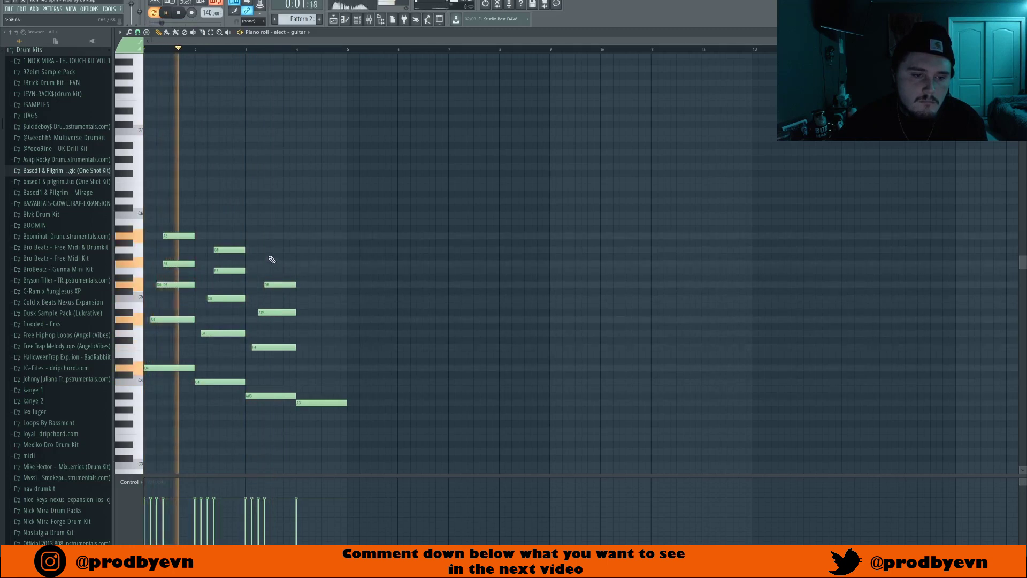
Step: Add a top A5 note to the third-bar chord and audition the transition from the second bar
{"action": "left_click", "coordinate": [270, 215]}
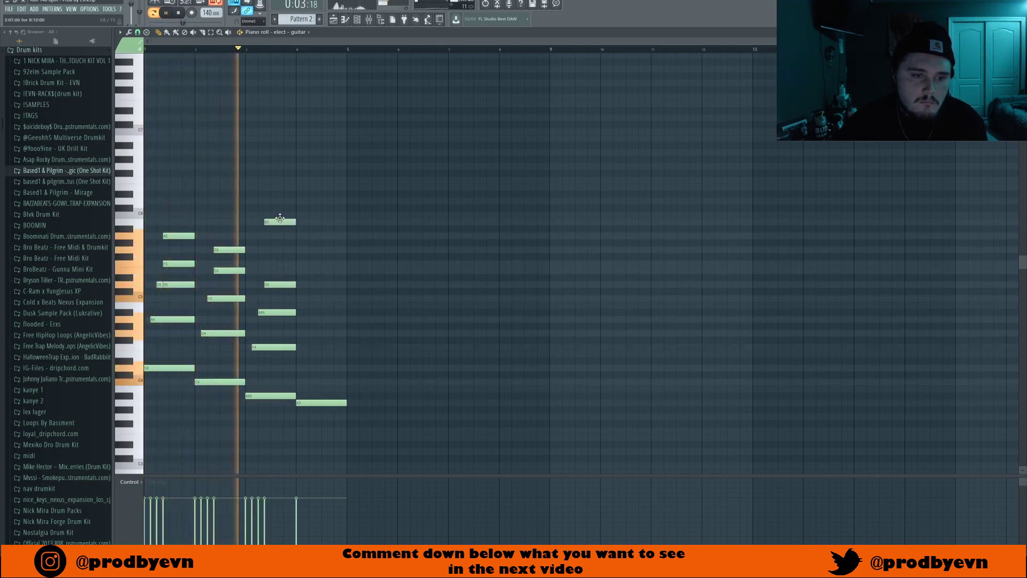
{"action": "key", "text": "space"}
{"action": "left_click_drag", "start_coordinate": [280, 215], "coordinate": [280, 236]}
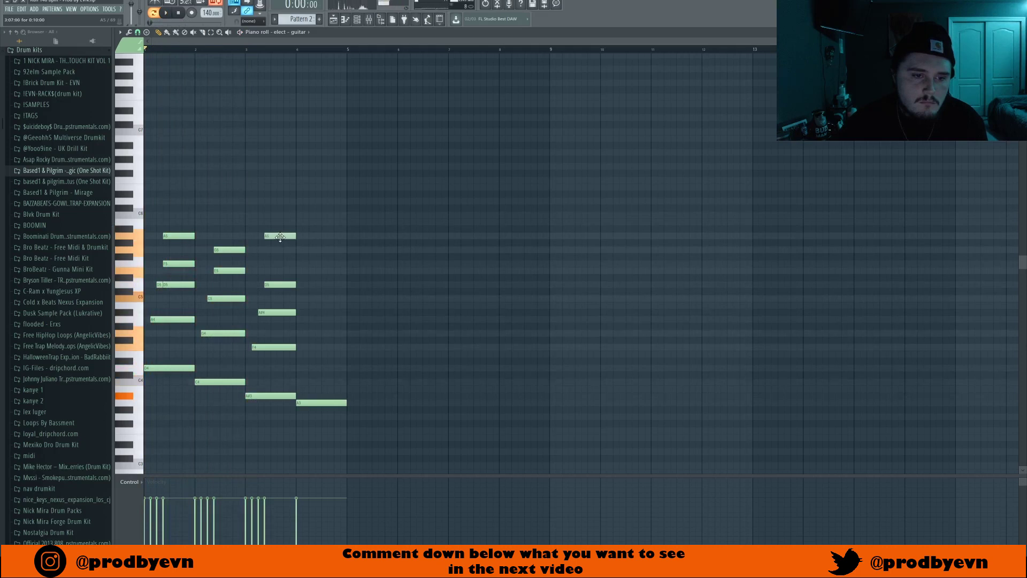
{"action": "key", "text": "space"}
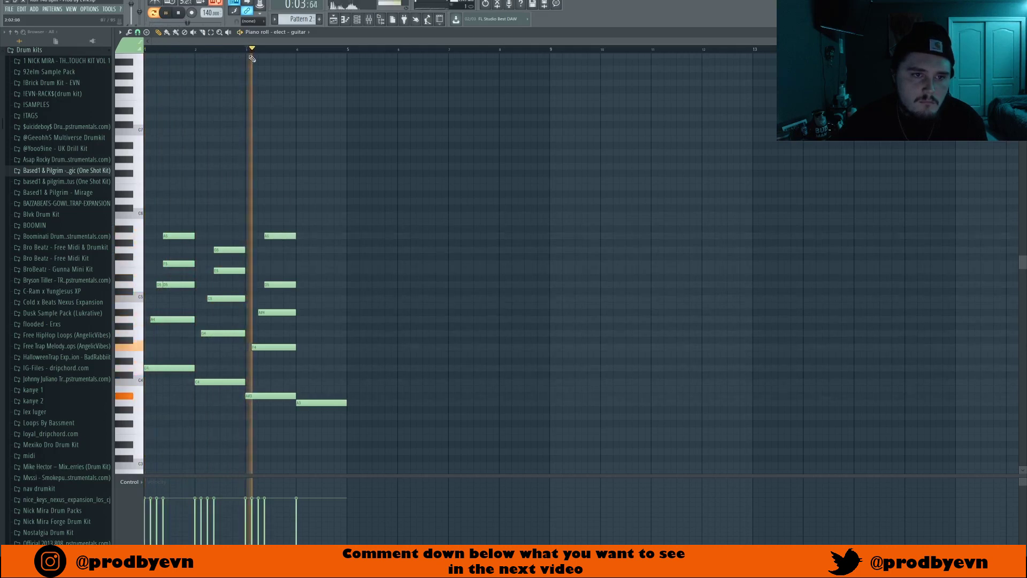
{"action": "key", "text": "space"}
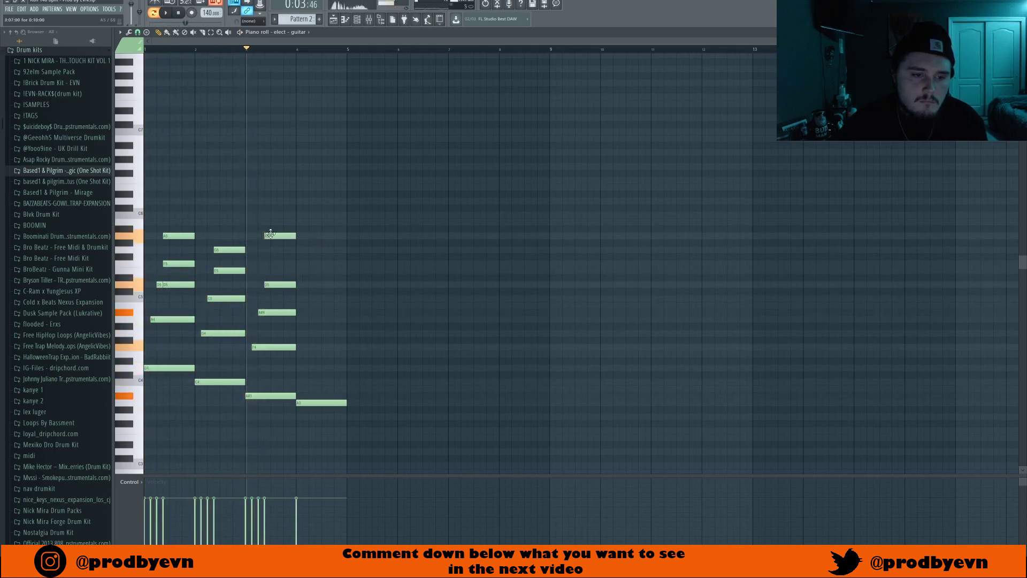
{"action": "left_click", "coordinate": [195, 48]}
{"action": "key", "text": "space"}
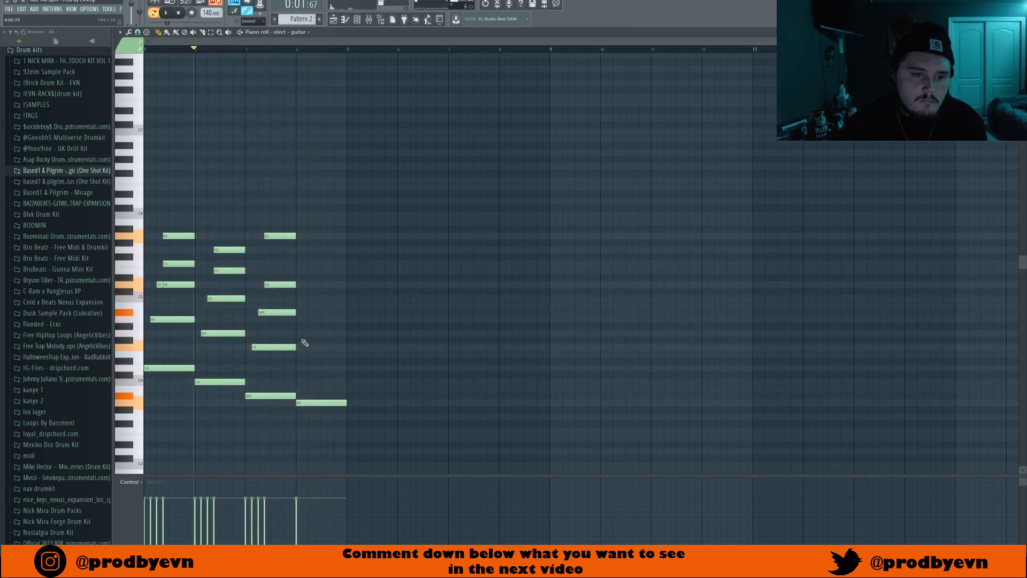
Step: Add an F5 note between the D5 and A5 notes of the third-bar chord and play the pattern
{"action": "key", "text": "space"}
{"action": "left_click", "coordinate": [274, 263]}
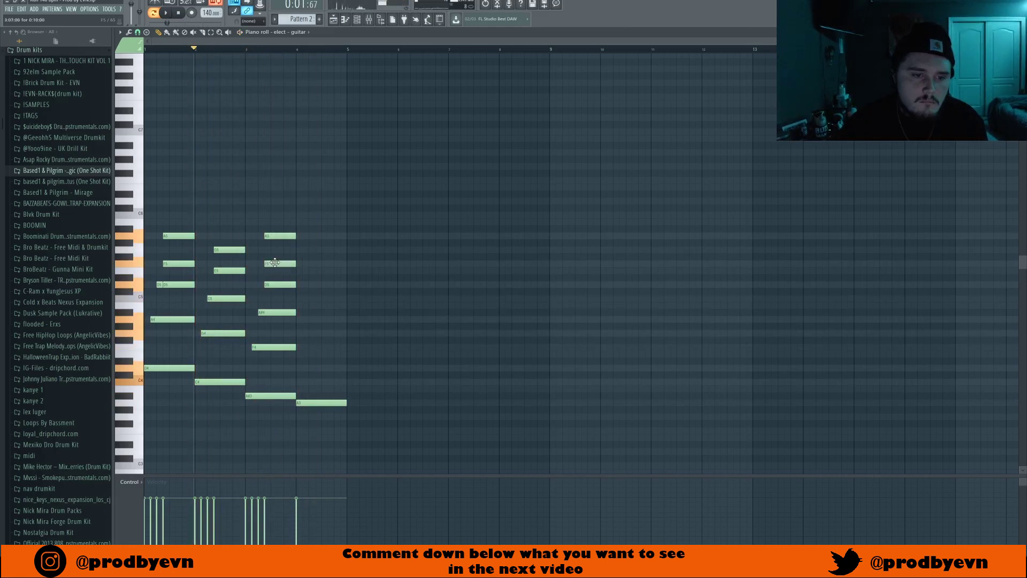
{"action": "left_click_drag", "start_coordinate": [266, 234], "coordinate": [270, 235]}
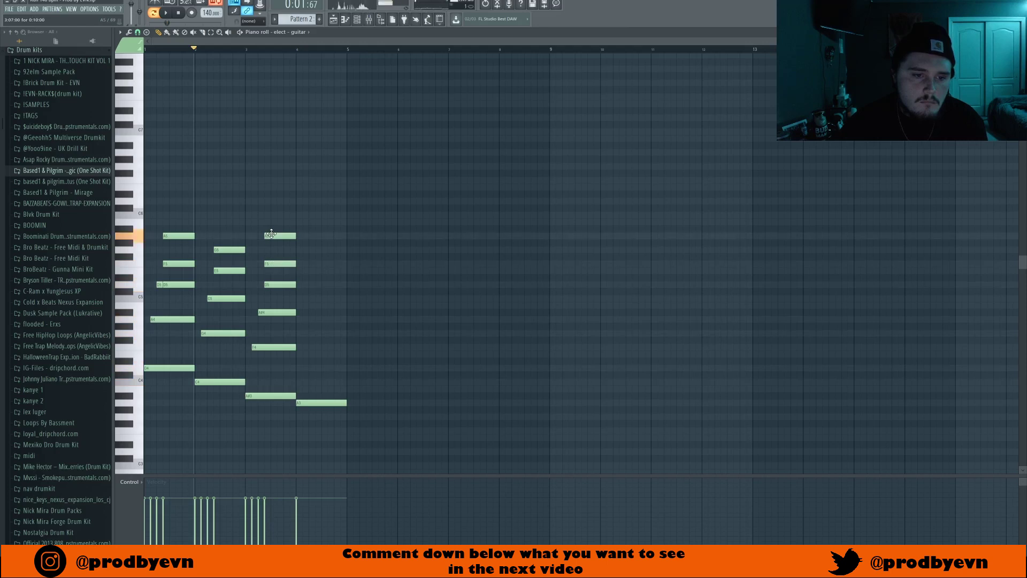
{"action": "key", "text": "space"}
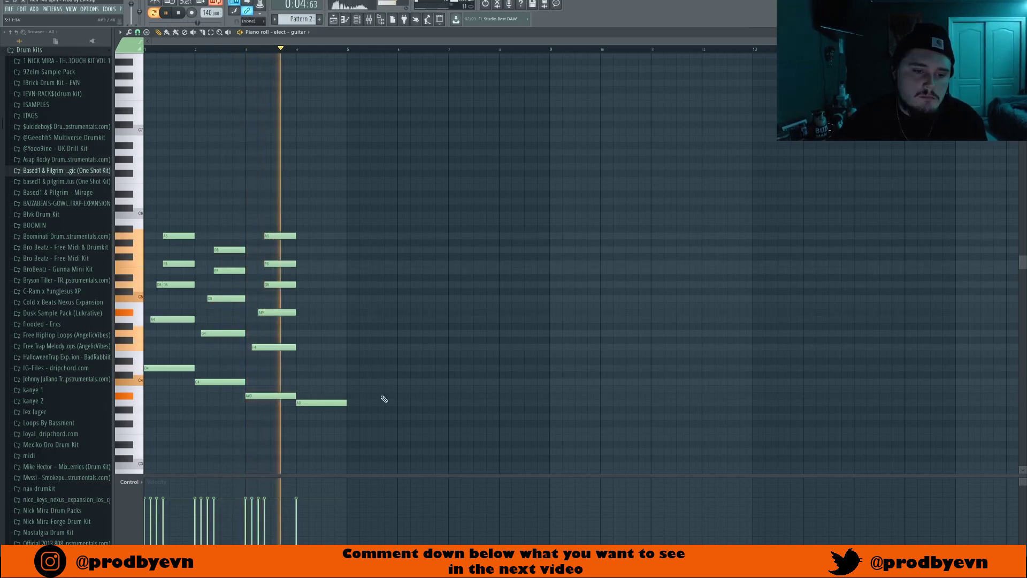
{"action": "key", "text": "space"}
Step: Build the fourth-bar chord above its bass note with staggered E4 and A4 notes and a higher note, playing the pattern to check
{"action": "left_click", "coordinate": [320, 353]}
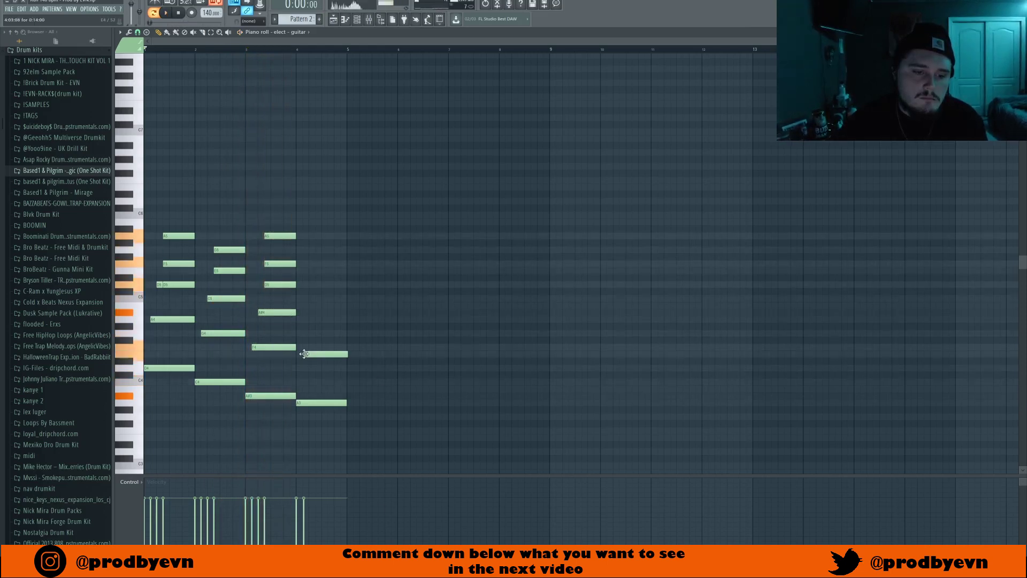
{"action": "key", "text": "space"}
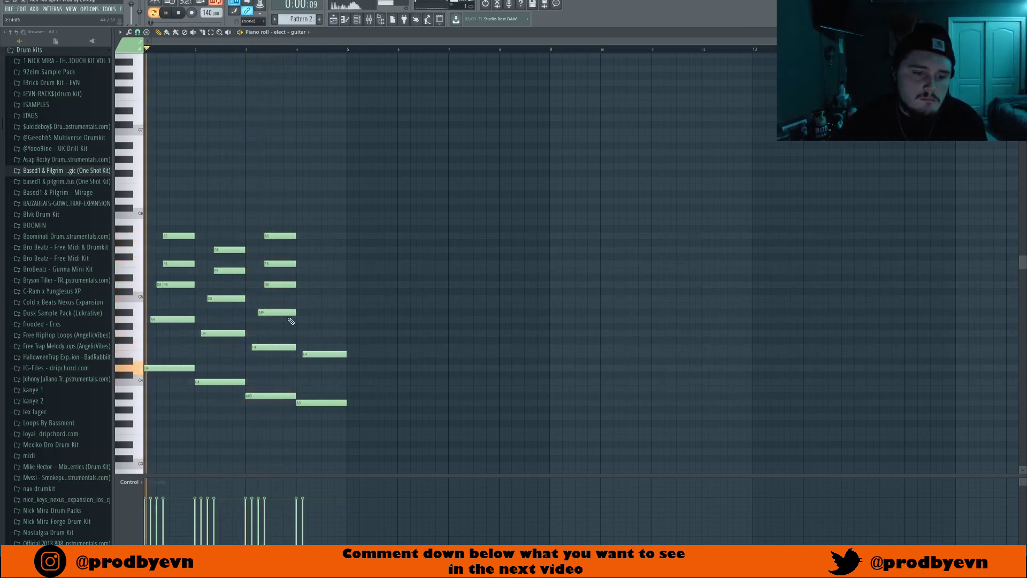
{"action": "left_click", "coordinate": [319, 320]}
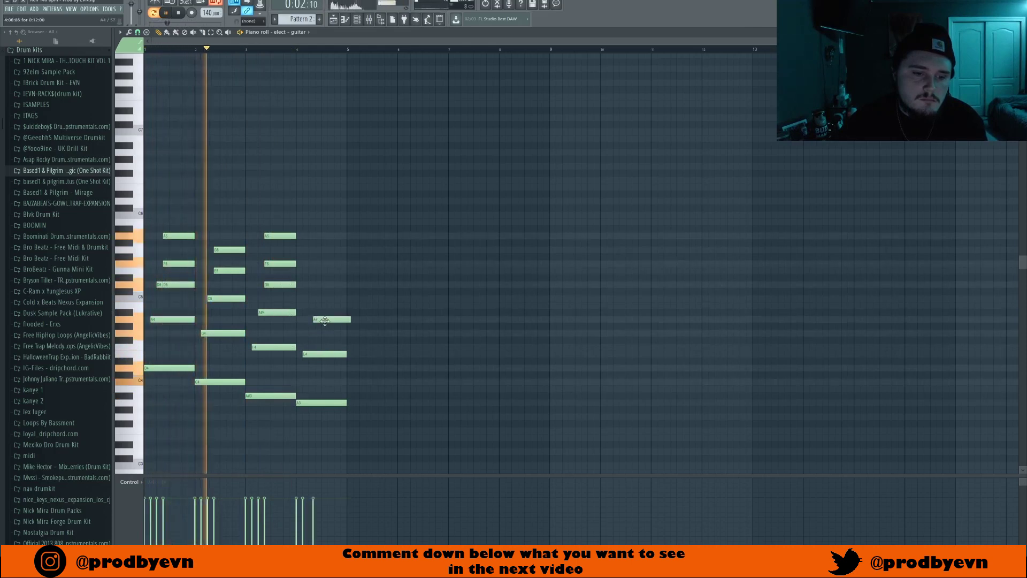
{"action": "left_click_drag", "start_coordinate": [322, 321], "coordinate": [320, 321]}
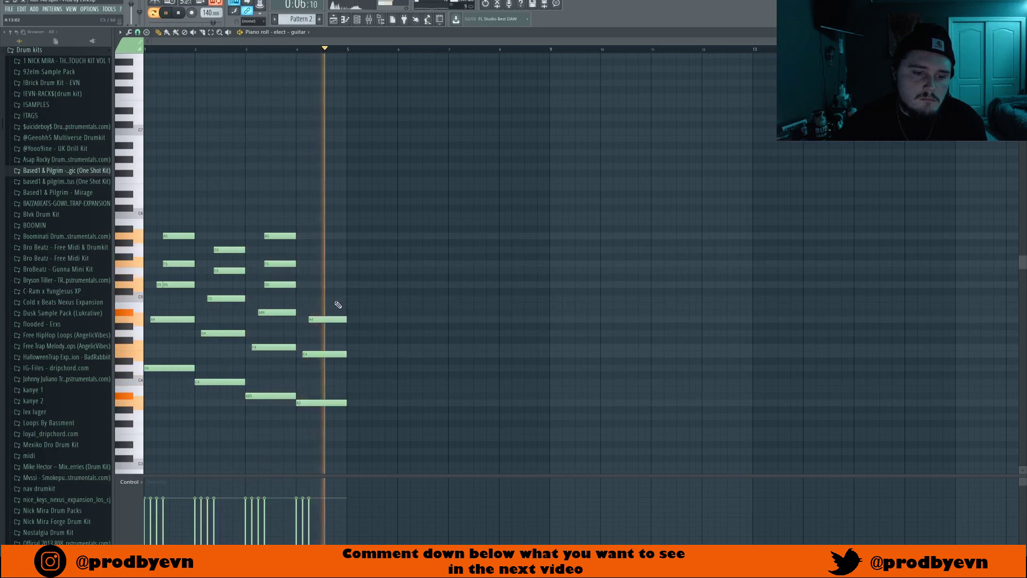
{"action": "key", "text": "space"}
{"action": "mouse_move", "coordinate": [316, 300]}
{"action": "left_mouse_down"}
{"action": "mouse_move", "coordinate": [305, 269]}
{"action": "mouse_move", "coordinate": [346, 270]}
{"action": "left_mouse_up"}
{"action": "key", "text": "space"}
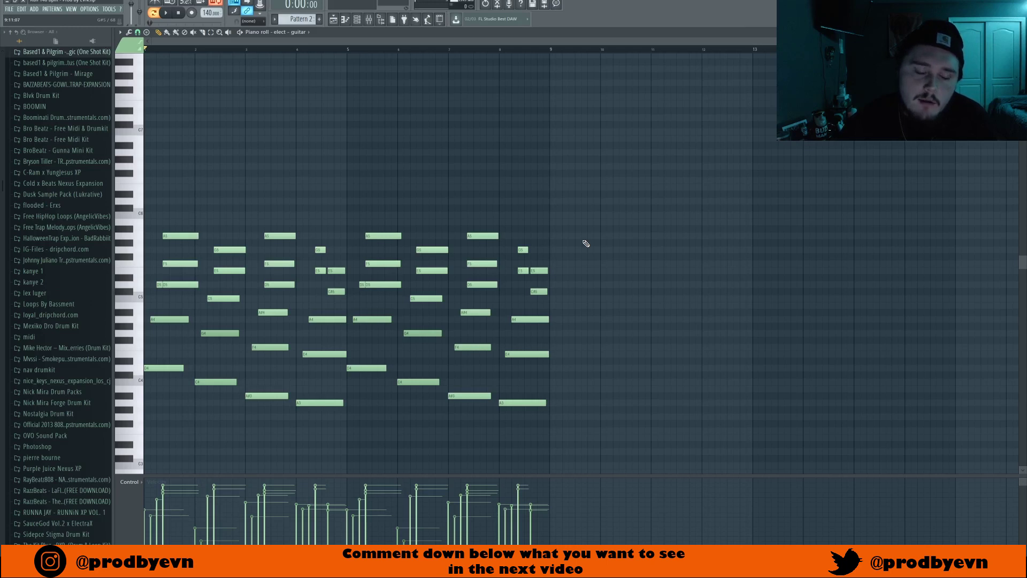
Step: In the AGML2 channel's piano roll, add one-bar melody notes A6 in bar 3 and G6 in bar 4, and play them back
{"action": "key", "text": "space"}
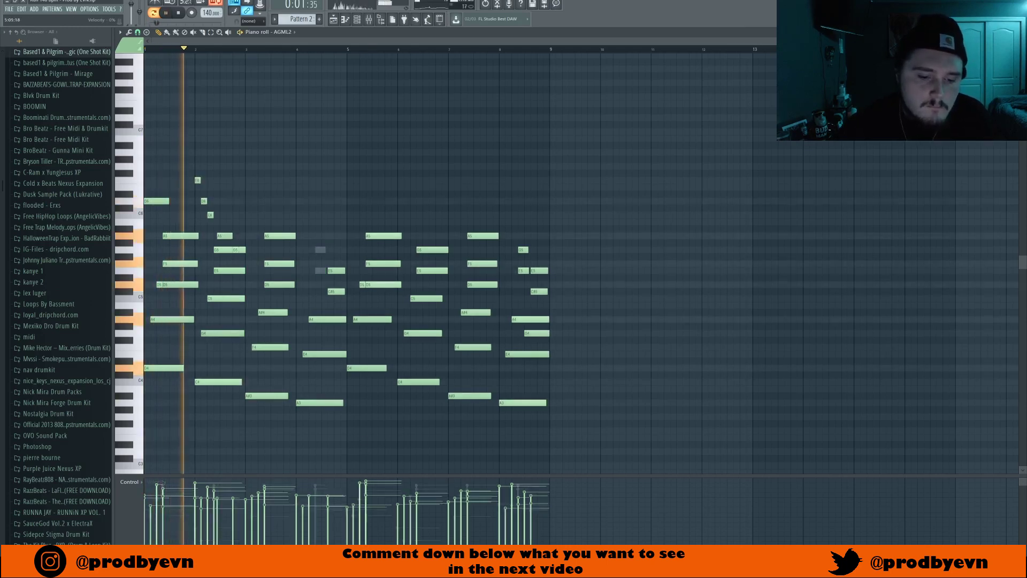
{"action": "key", "text": "space"}
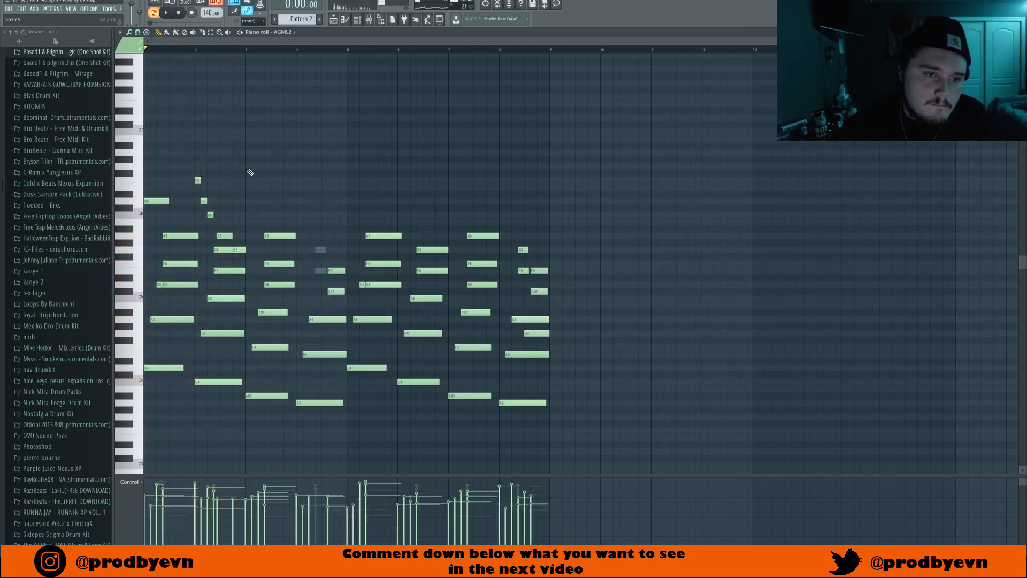
{"action": "left_click", "coordinate": [250, 151]}
{"action": "key", "text": "space"}
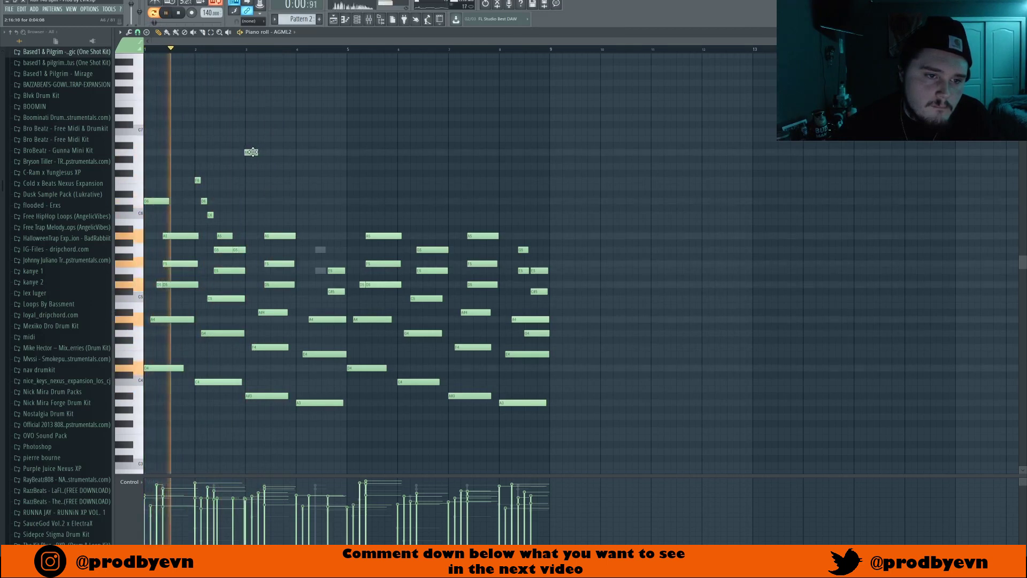
{"action": "left_click_drag", "start_coordinate": [258, 153], "coordinate": [297, 150]}
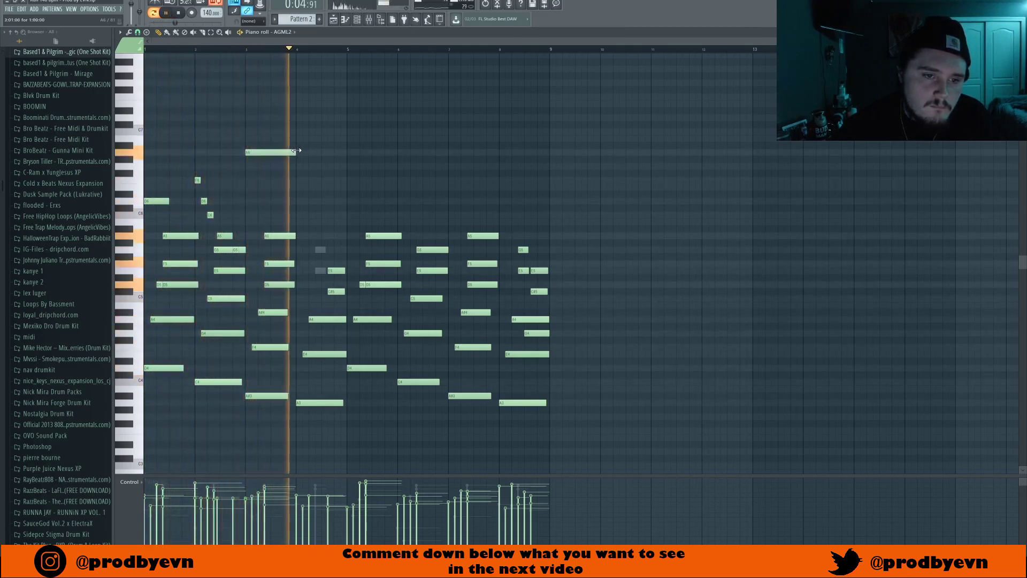
{"action": "key", "text": "space"}
{"action": "left_click", "coordinate": [299, 166]}
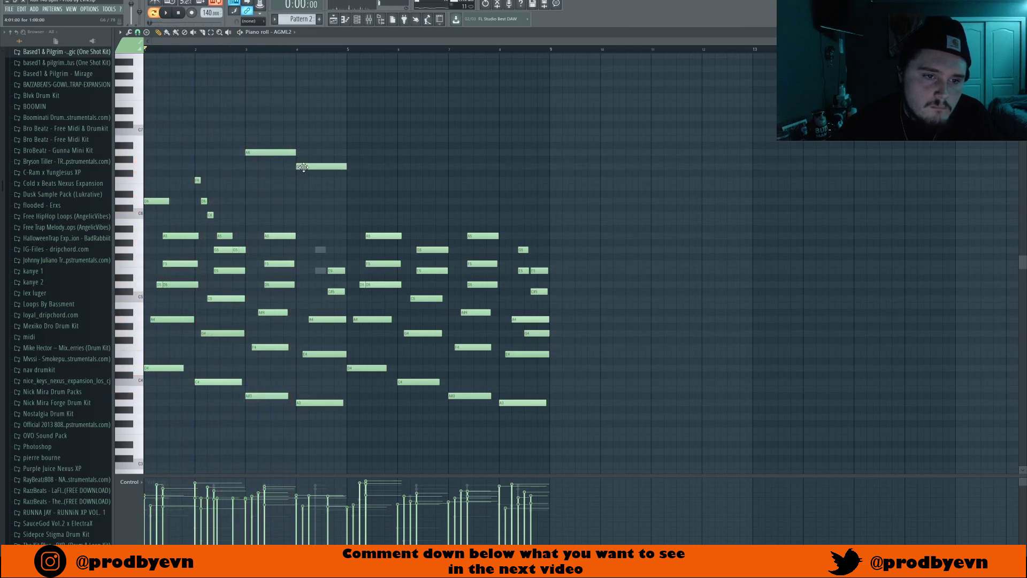
{"action": "key", "text": "space"}
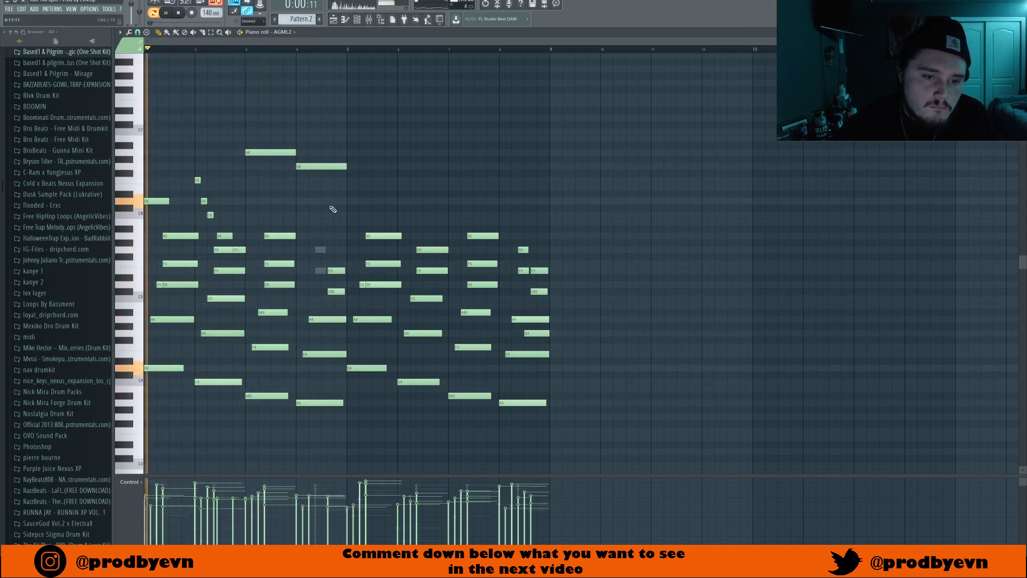
{"action": "key", "text": "space"}
Step: Add E5 and G5 notes in bar 4 of AGML2, select both, and play from the start of that bar
{"action": "left_click", "coordinate": [319, 271]}
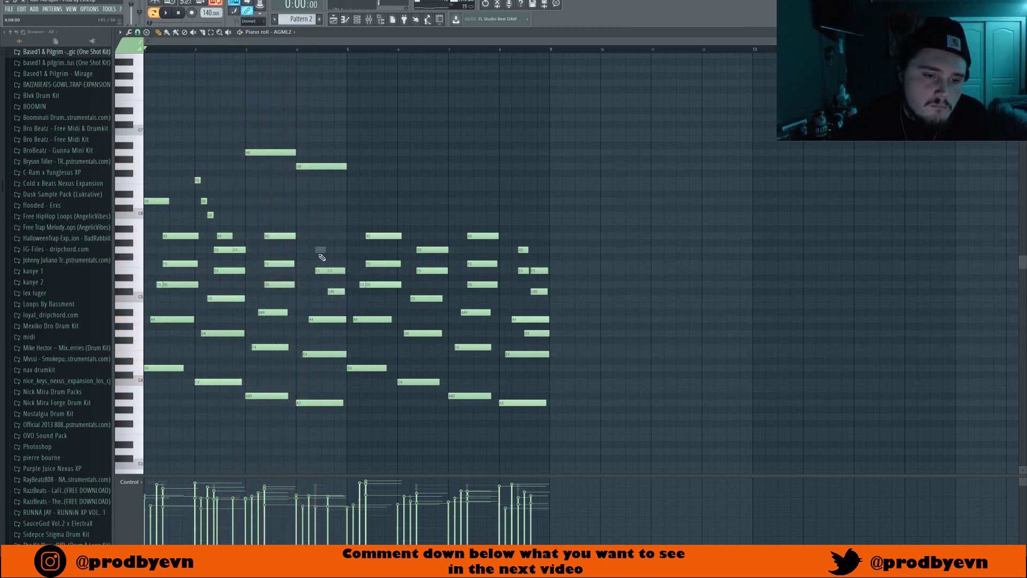
{"action": "left_click", "coordinate": [321, 250]}
{"action": "left_click_drag", "start_coordinate": [325, 240], "coordinate": [317, 289]}
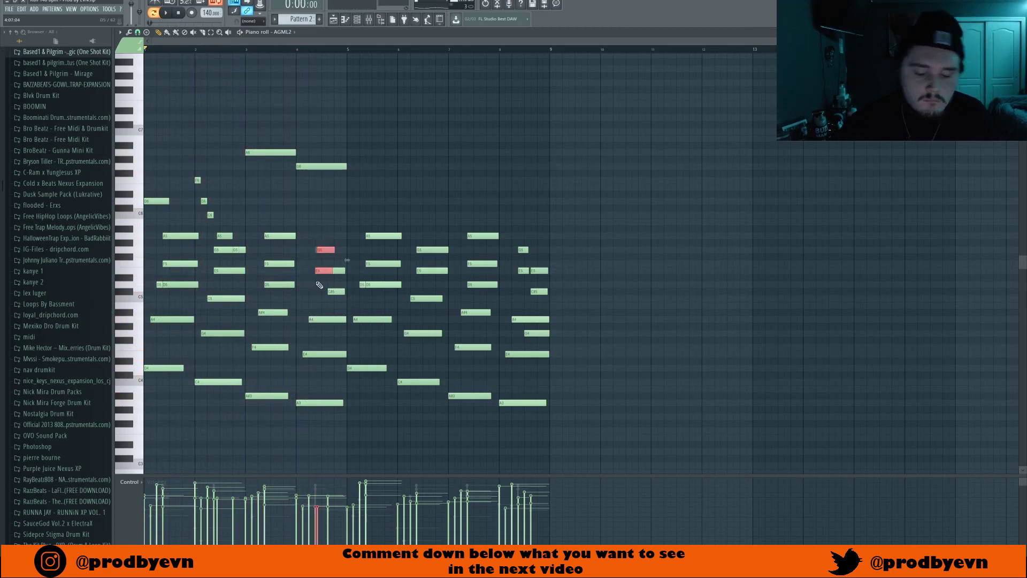
{"action": "key", "text": "space"}
{"action": "left_click", "coordinate": [305, 48]}
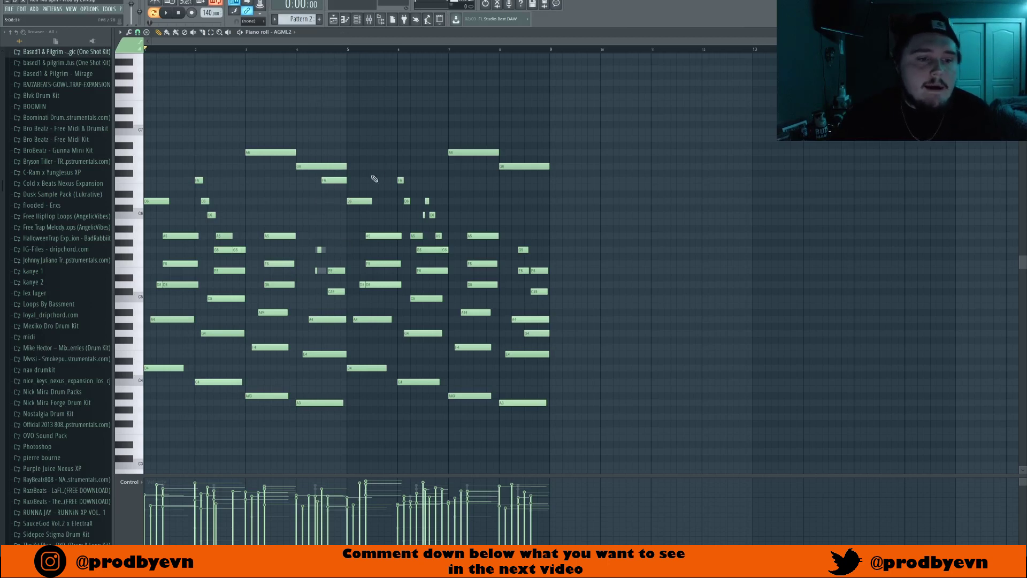
Step: Review the channel rack and the mixer levels, and return to the AGML2 channel's piano roll
{"action": "left_click", "coordinate": [357, 18]}
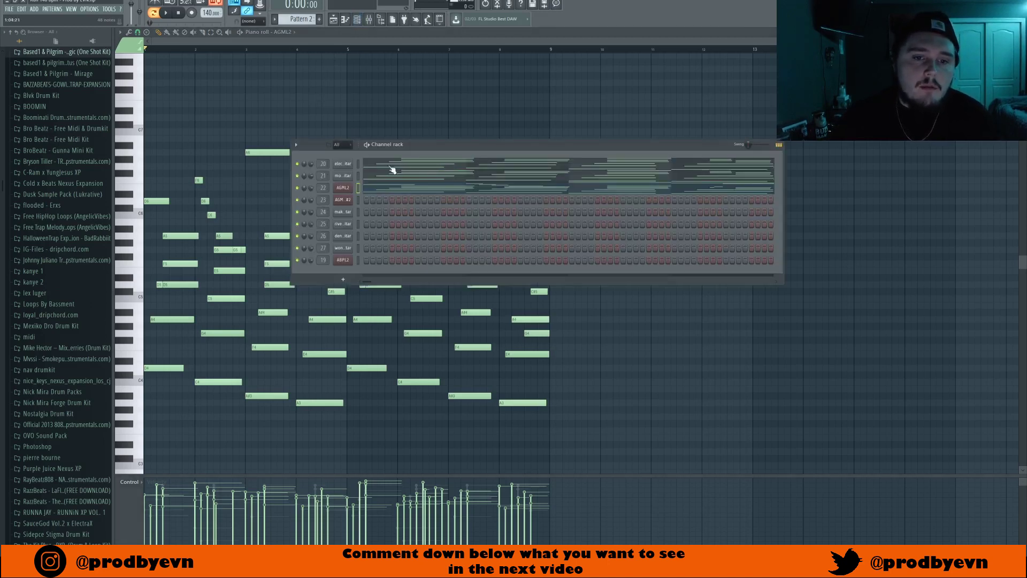
{"action": "key", "text": "F9"}
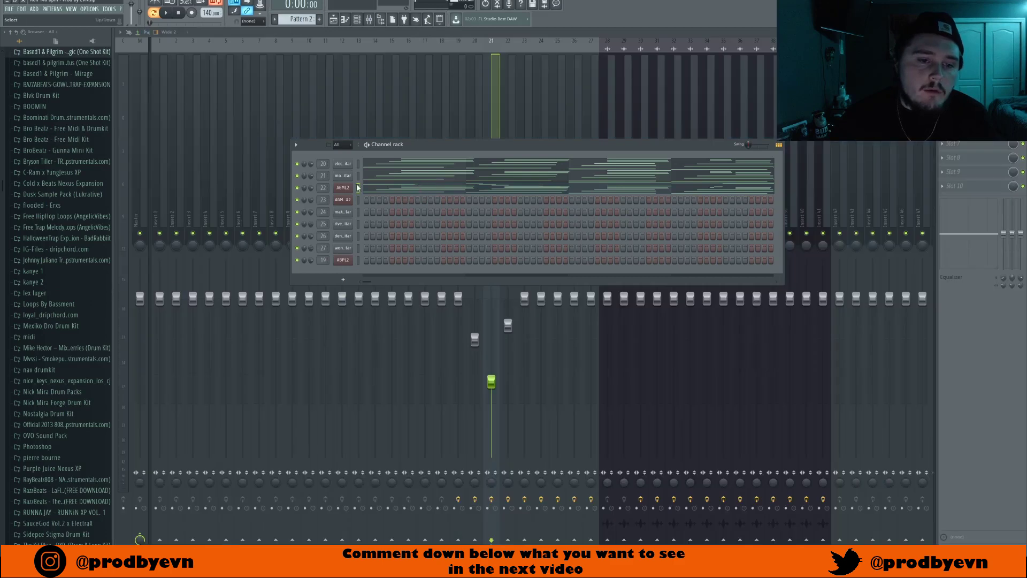
{"action": "left_click", "coordinate": [409, 192]}
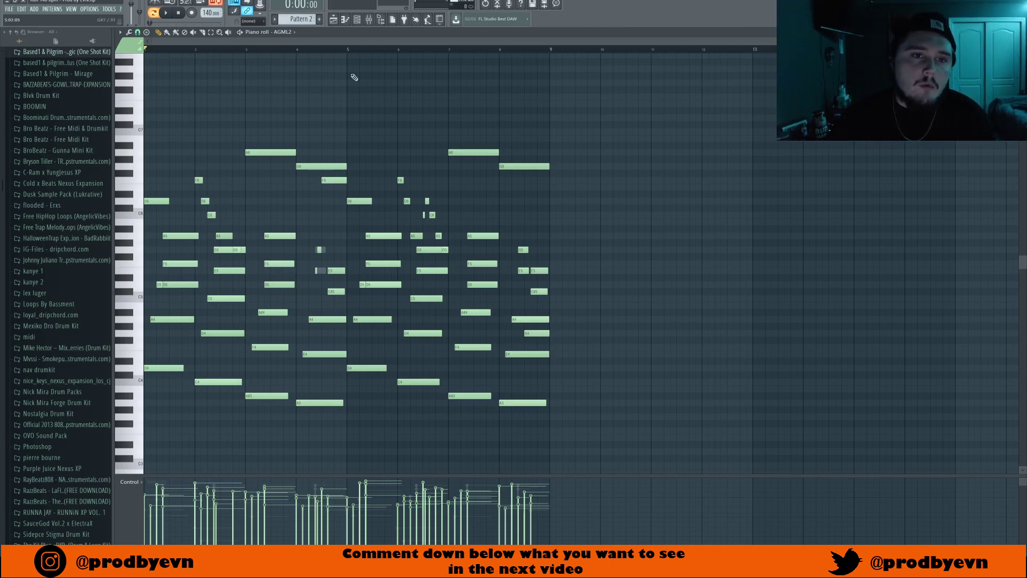
Step: In the AGML2 #2 channel's piano roll, add a very short F6 note in bar 2 and shift the G6 note just after it
{"action": "left_click", "coordinate": [358, 20]}
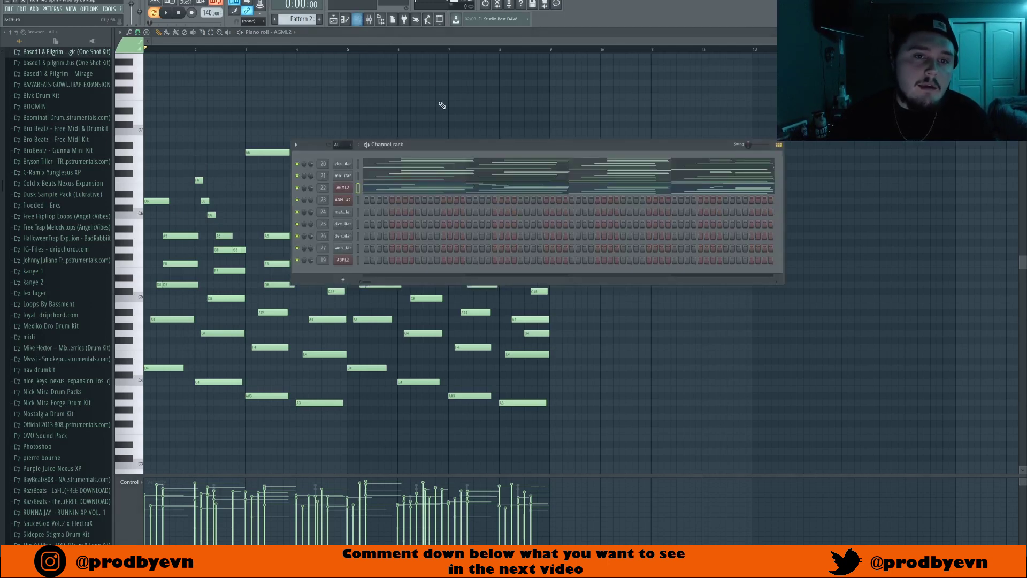
{"action": "left_click", "coordinate": [355, 201]}
{"action": "key", "text": "space"}
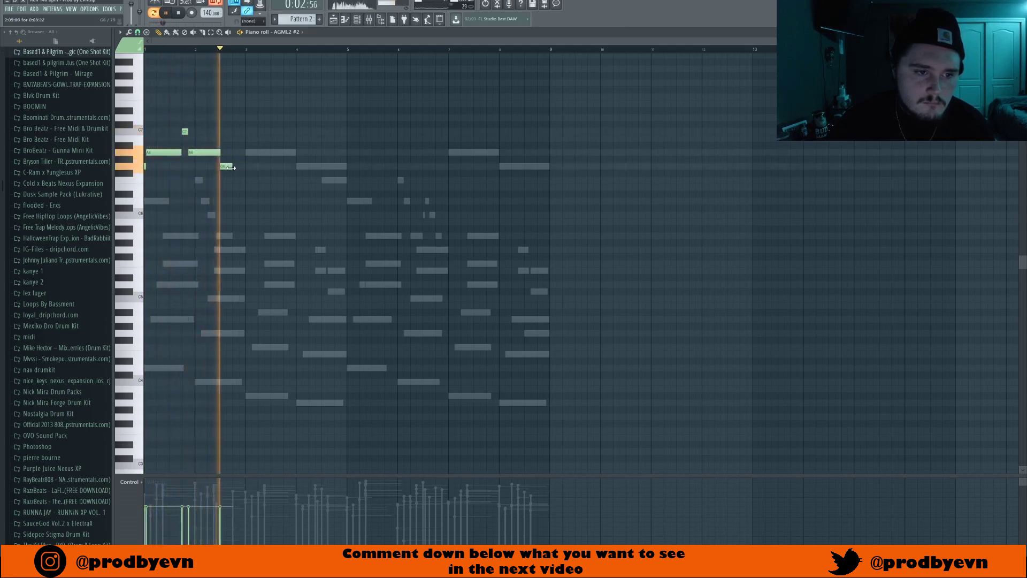
{"action": "key", "text": "space"}
{"action": "left_click", "coordinate": [221, 180]}
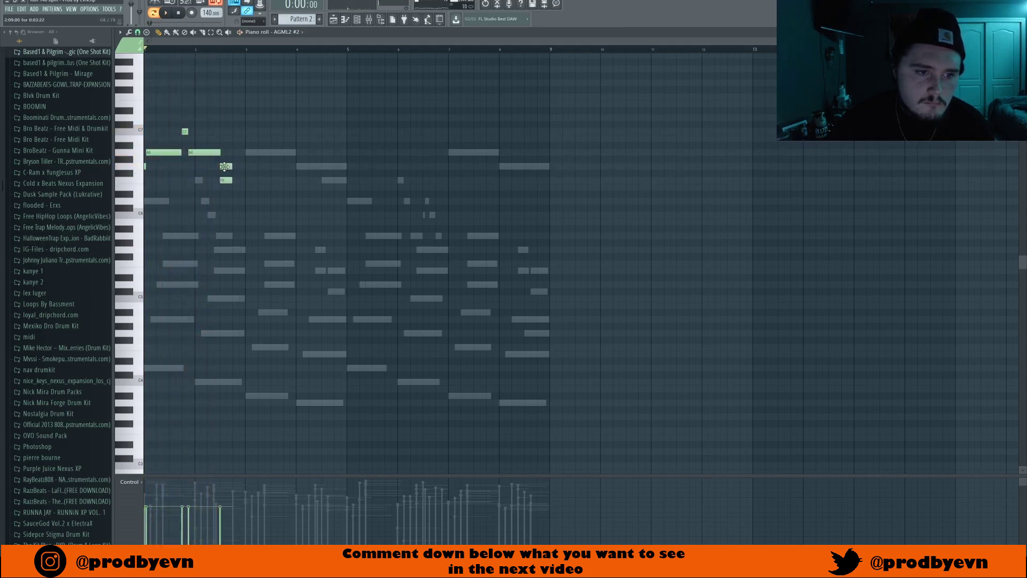
{"action": "left_click_drag", "start_coordinate": [224, 166], "coordinate": [220, 204]}
{"action": "left_click_drag", "start_coordinate": [231, 180], "coordinate": [223, 180]}
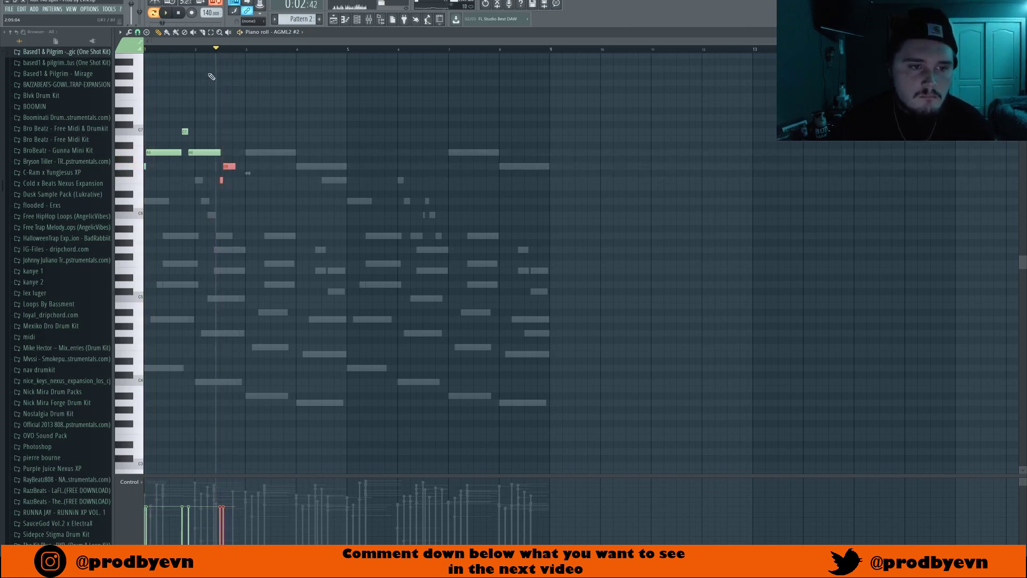
Step: Deselect the F6 and G6 notes and add another F6 note at the end of bar 2
{"action": "left_click", "coordinate": [221, 49]}
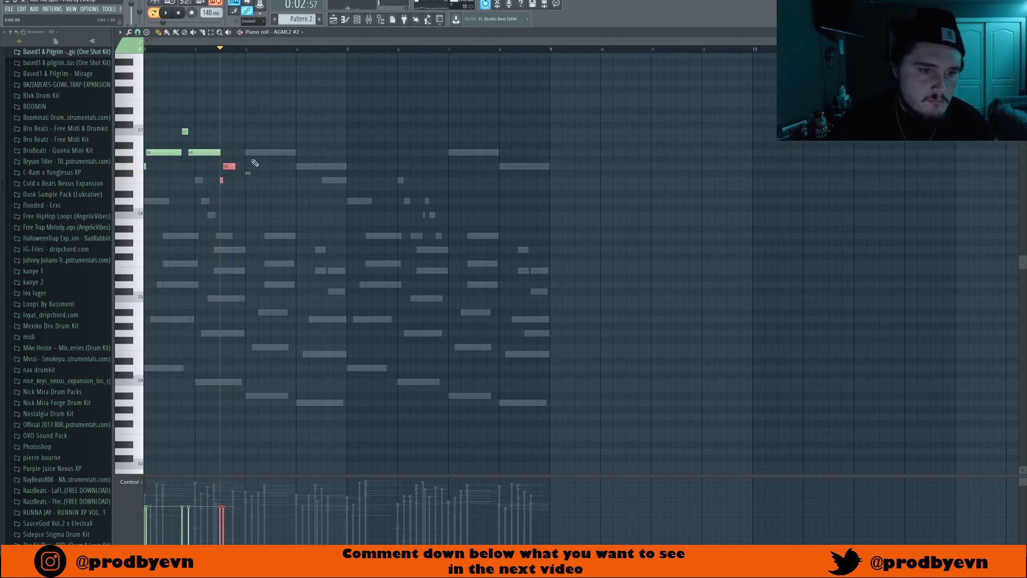
{"action": "left_click", "coordinate": [240, 166]}
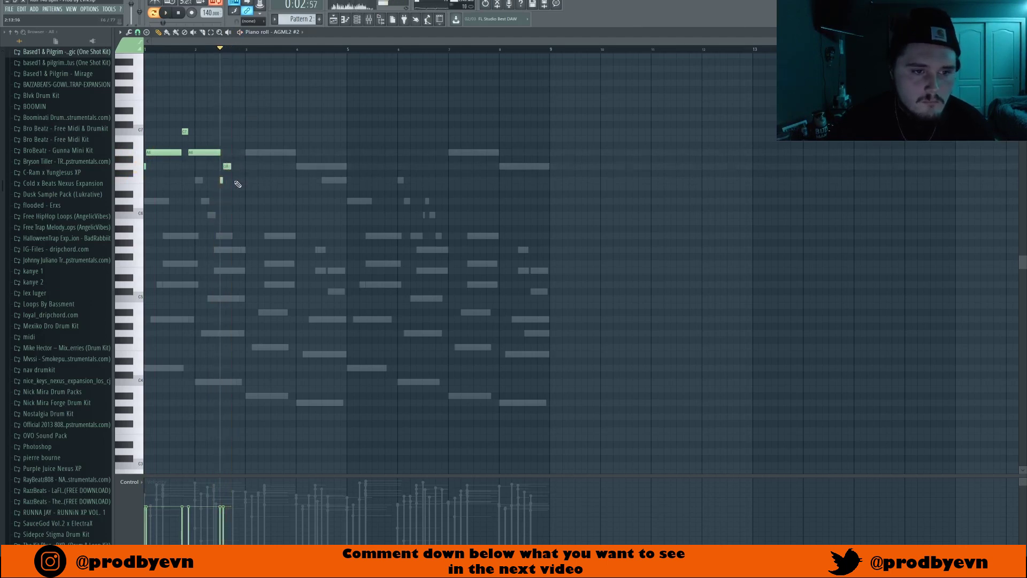
{"action": "left_click", "coordinate": [235, 179]}
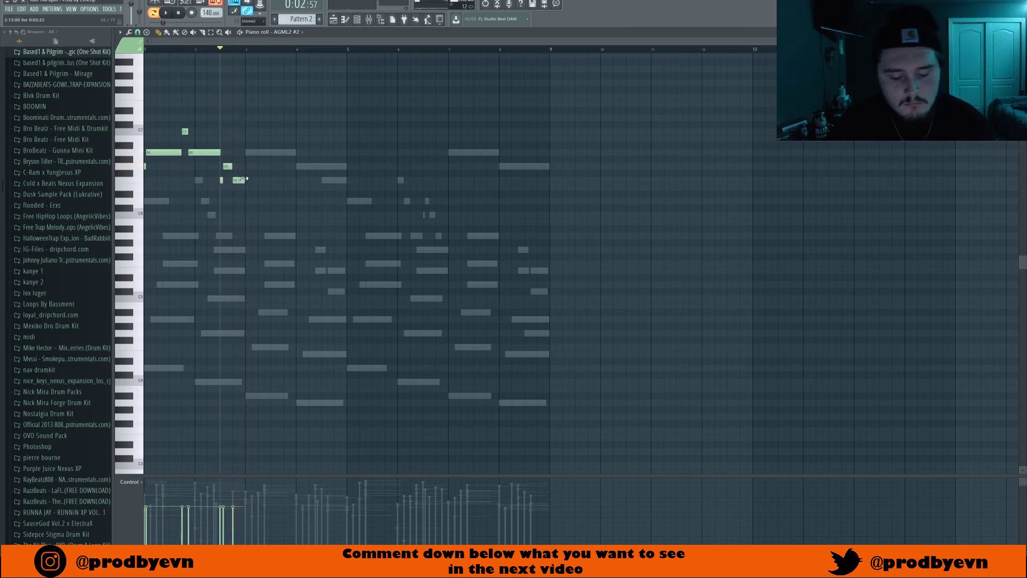
Step: Duplicate the two-bar phrase into bars 3 and 4, start its first A6 note at the beginning of bar 3, and play it
{"action": "key", "text": "ctrl+b"}
{"action": "left_click", "coordinate": [257, 152]}
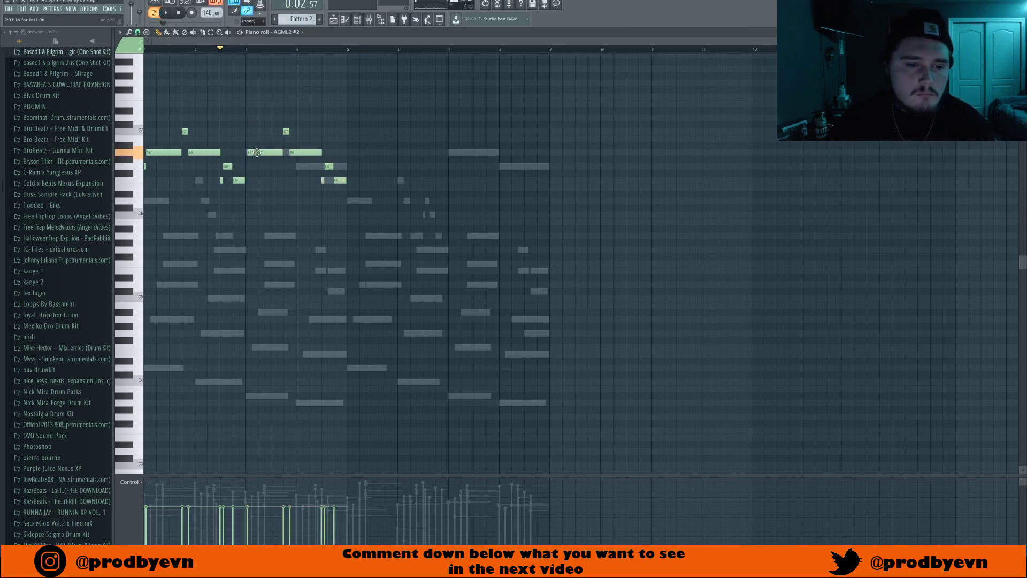
{"action": "left_click_drag", "start_coordinate": [256, 152], "coordinate": [281, 151]}
{"action": "key", "text": "space"}
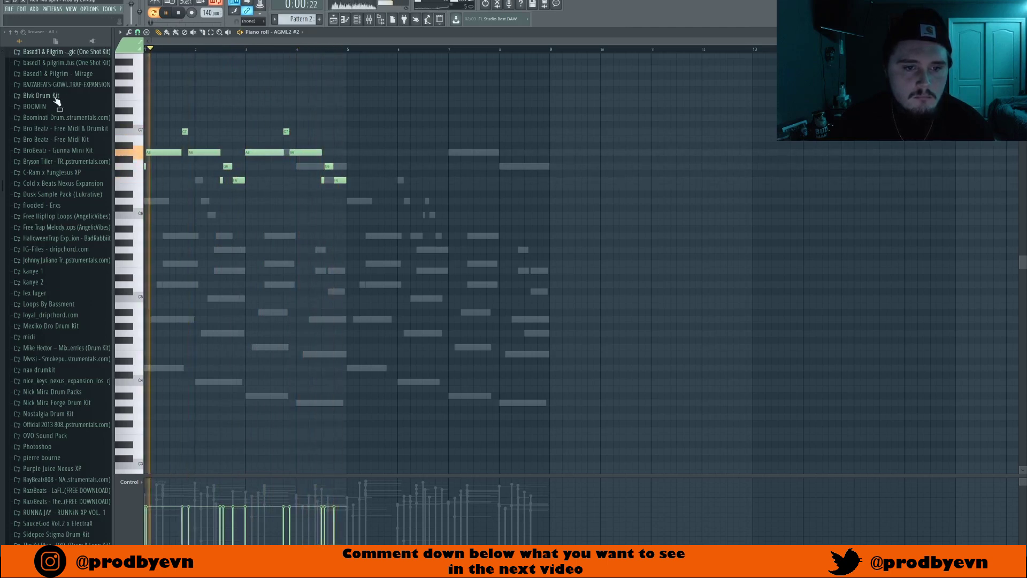
{"action": "key", "text": "space"}
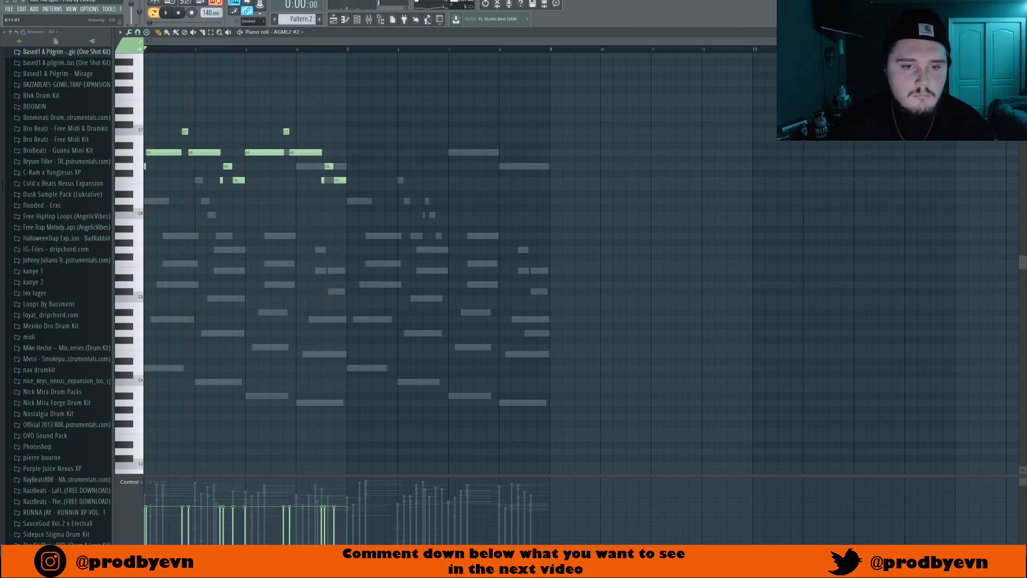
{"action": "key", "text": "space"}
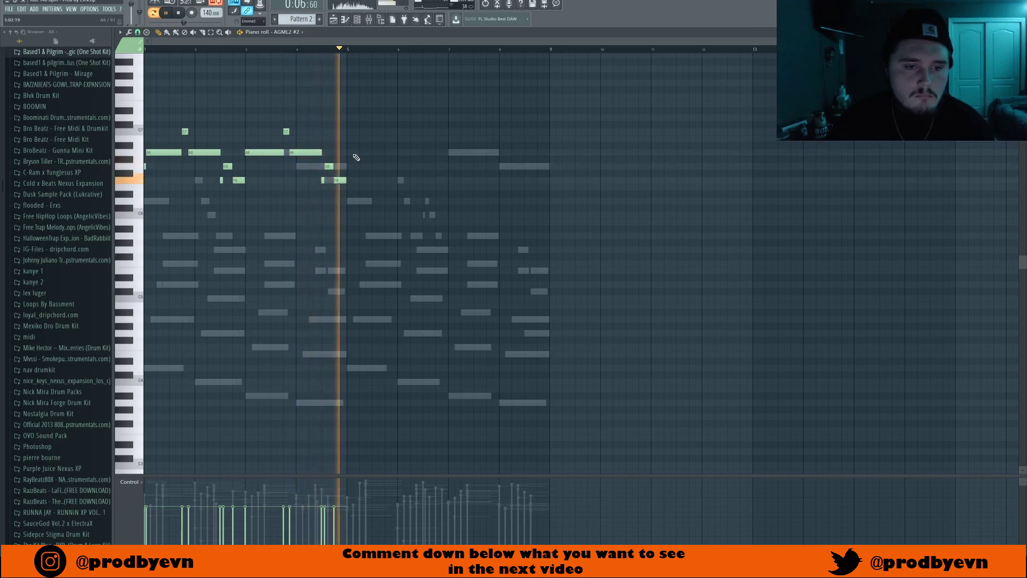
Step: Replace bar 4's closing F6 and G6 notes with an A6 held to the bar's end, and duplicate the four-bar melody into bars 5 to 8
{"action": "key", "text": "space"}
{"action": "left_click_drag", "start_coordinate": [355, 150], "coordinate": [315, 197]}
{"action": "mouse_move", "coordinate": [350, 157]}
{"action": "left_mouse_down"}
{"action": "mouse_move", "coordinate": [329, 186]}
{"action": "mouse_move", "coordinate": [329, 151]}
{"action": "mouse_move", "coordinate": [345, 152]}
{"action": "left_mouse_up"}
{"action": "key", "text": "Delete"}
{"action": "key", "text": "space"}
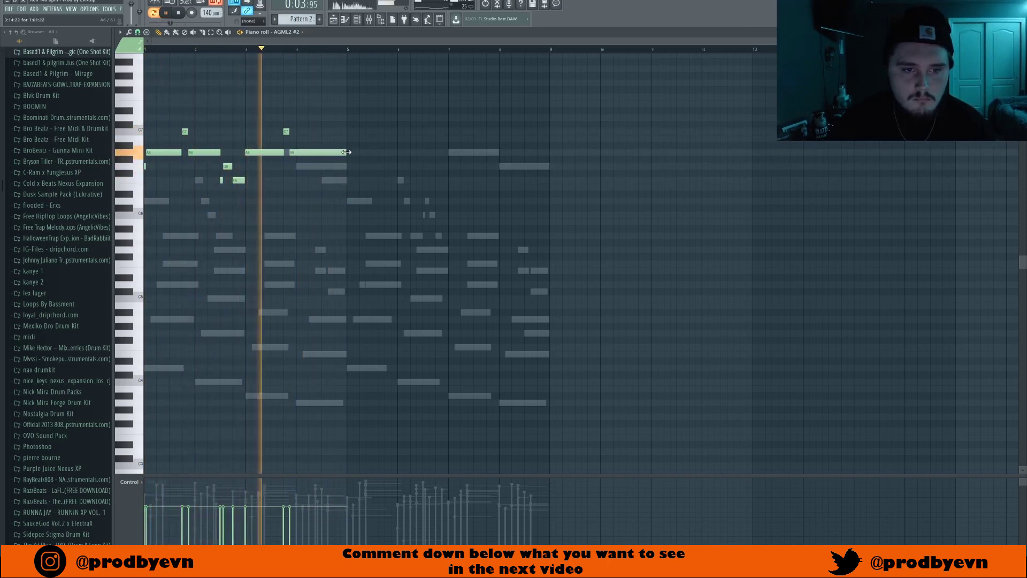
{"action": "key", "text": "ctrl+a"}
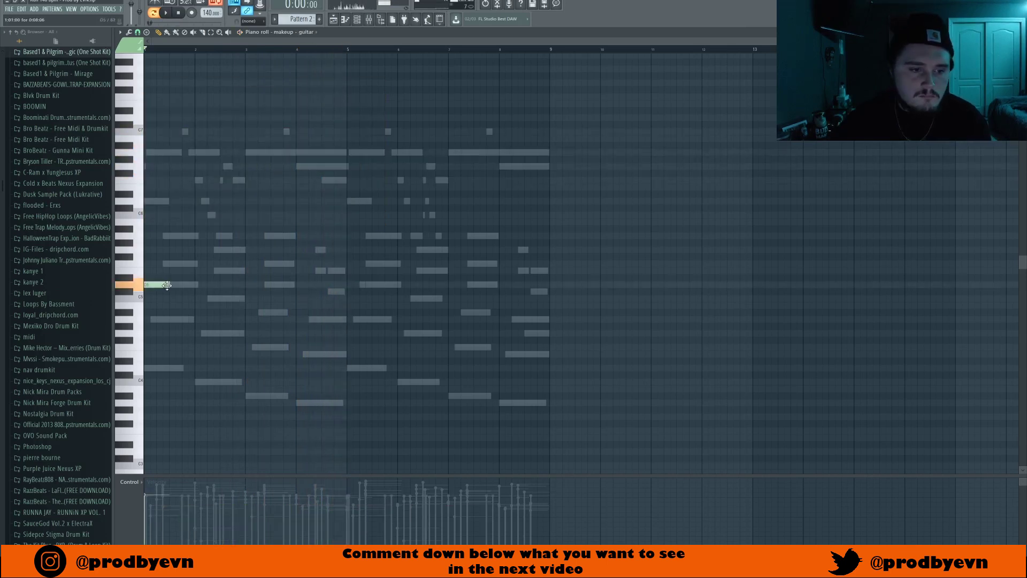
Step: In the makeup - guitar channel, copy the D5 note from bar 1 to the start of bar 5
{"action": "key", "text": "space"}
{"action": "left_click_drag", "start_coordinate": [167, 285], "coordinate": [358, 286]}
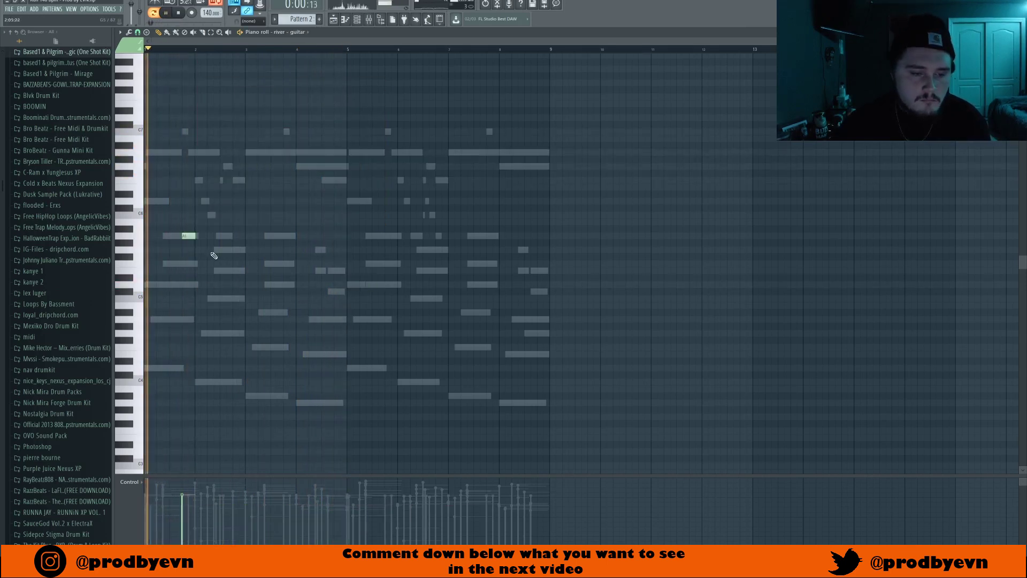
Step: In the river - guitar channel, follow the bar 1 A5 note with G5 in bar 2 and C6 at that bar's end, checking by playback
{"action": "left_click", "coordinate": [212, 249]}
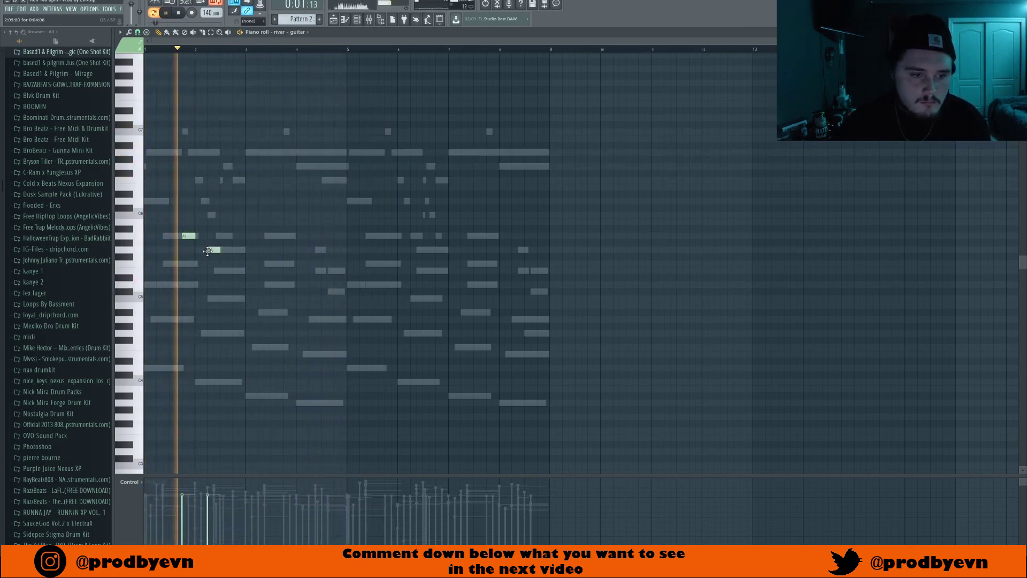
{"action": "key", "text": "space"}
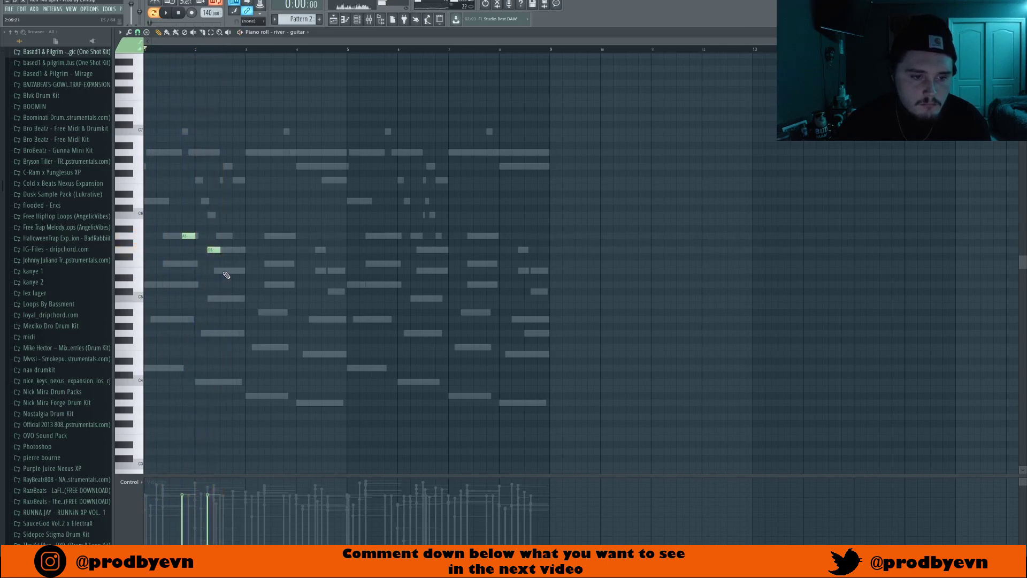
{"action": "left_click", "coordinate": [224, 215]}
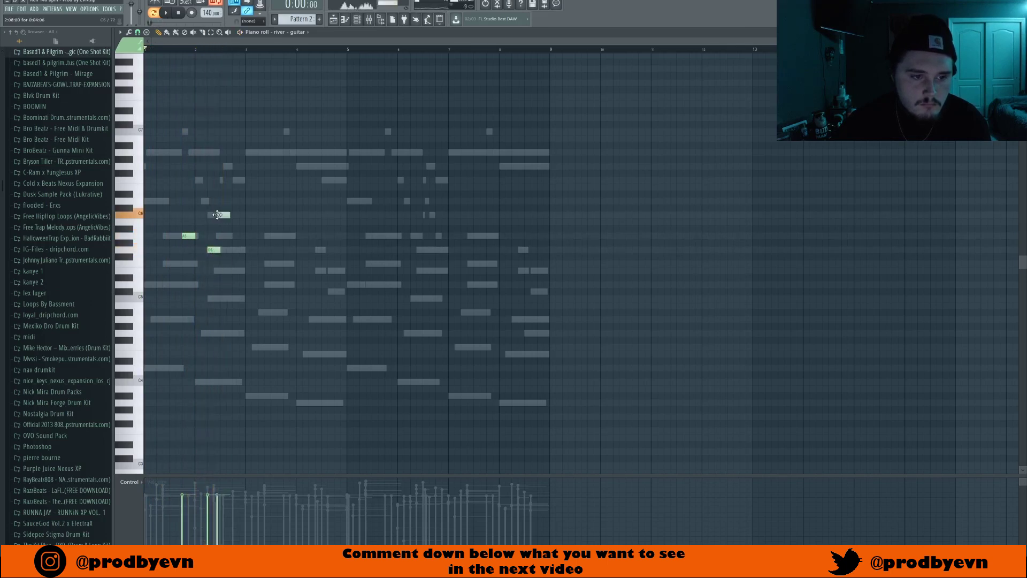
{"action": "key", "text": "space"}
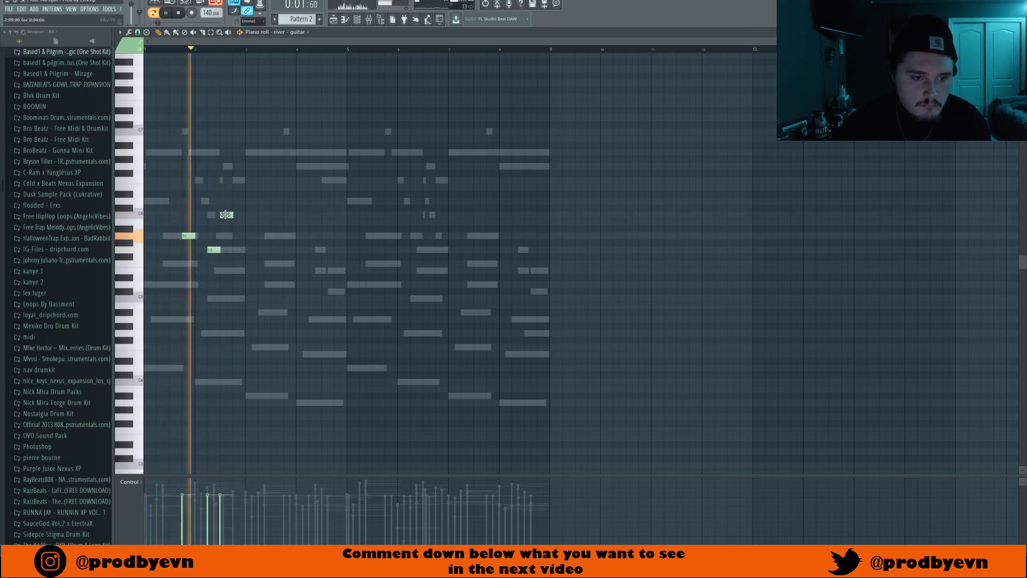
{"action": "right_click", "coordinate": [230, 214]}
{"action": "key", "text": "space"}
{"action": "left_click", "coordinate": [232, 214]}
{"action": "key", "text": "space"}
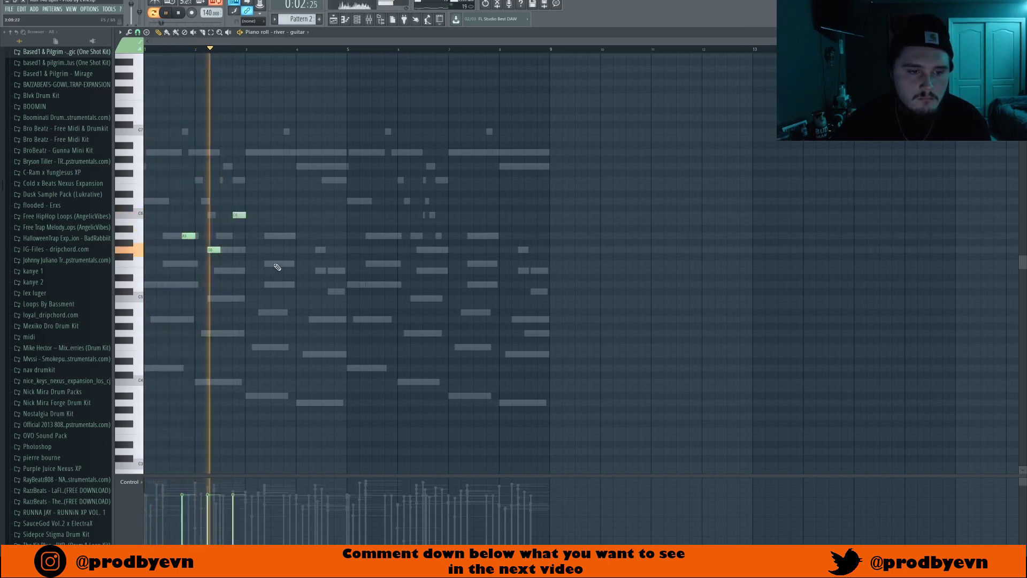
{"action": "key", "text": "space"}
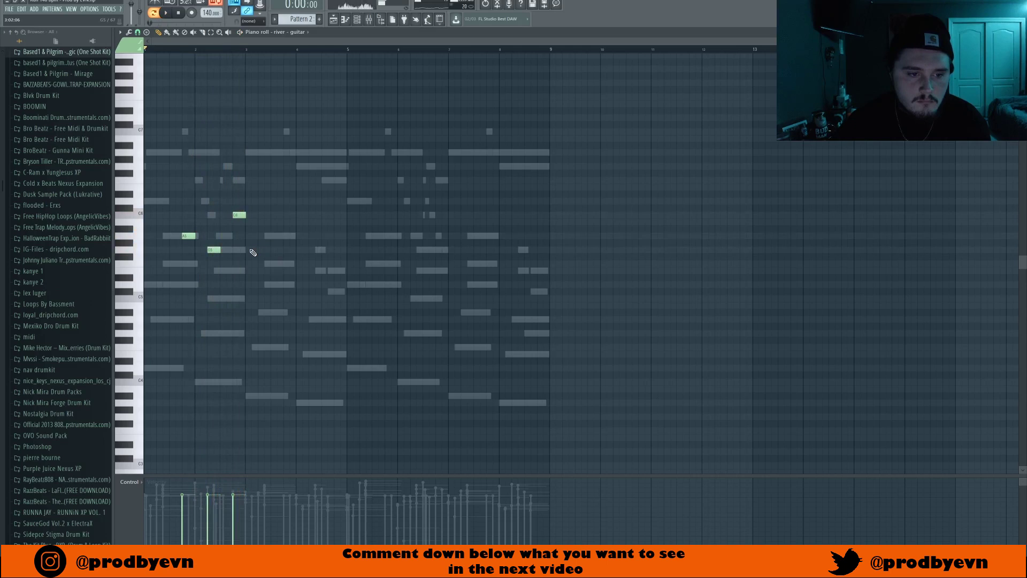
Step: Continue the river - guitar melody with A5 at the end of bar 3, then G5 and E5 in bar 4, and play it
{"action": "left_click", "coordinate": [284, 236]}
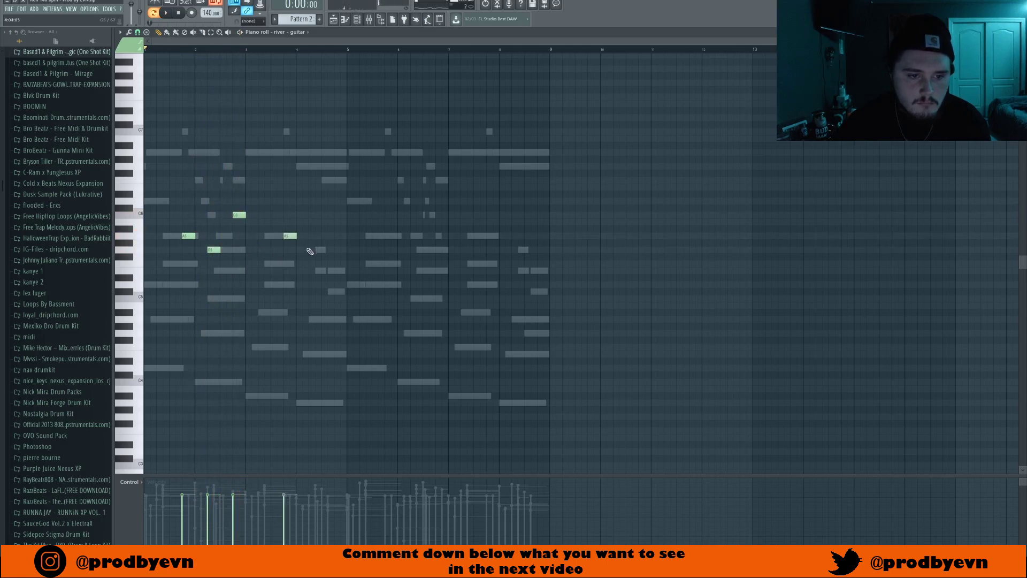
{"action": "left_click", "coordinate": [315, 249]}
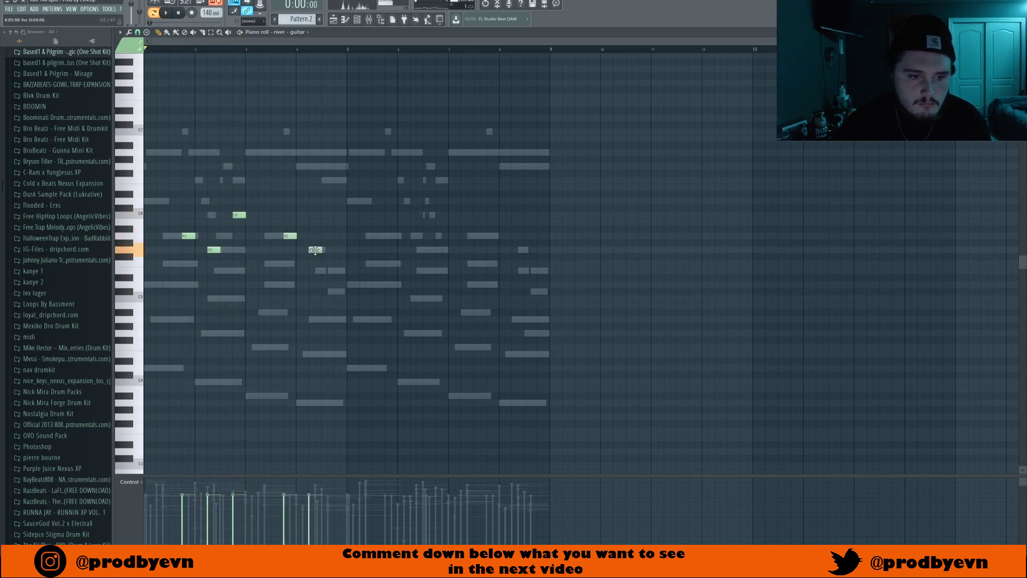
{"action": "left_click", "coordinate": [333, 270]}
{"action": "left_click_drag", "start_coordinate": [332, 270], "coordinate": [339, 271]}
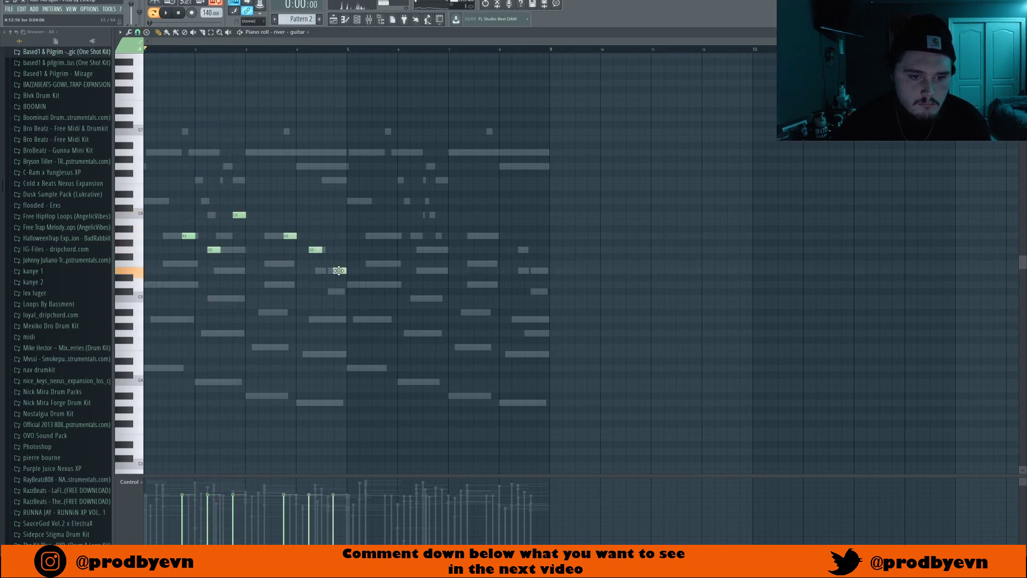
{"action": "key", "text": "space"}
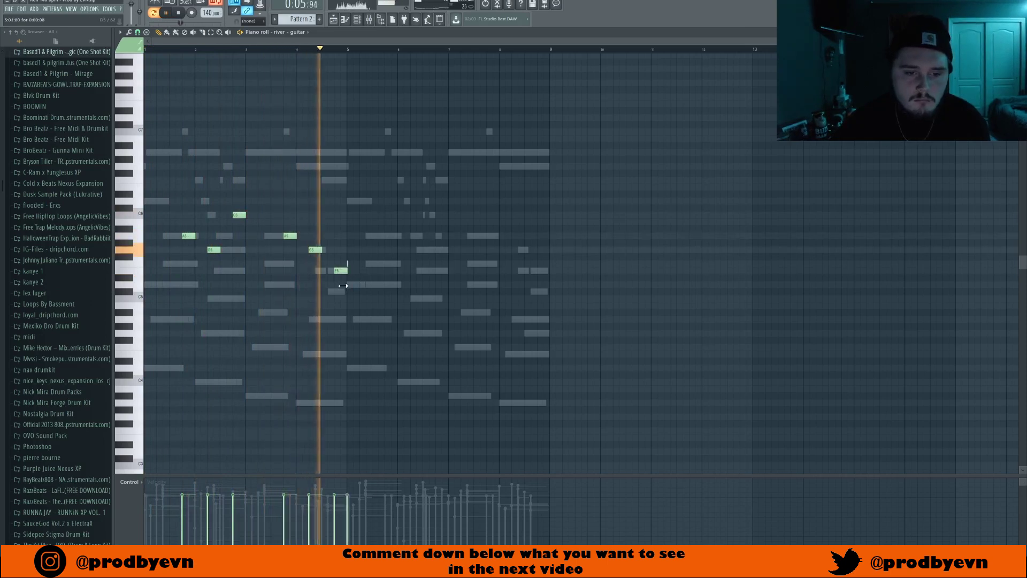
{"action": "key", "text": "space"}
Step: In the deny - guitar channel, add short A4 notes at the start of bars 3 and 7 while listening to the pattern
{"action": "left_click", "coordinate": [250, 318]}
{"action": "key", "text": "space"}
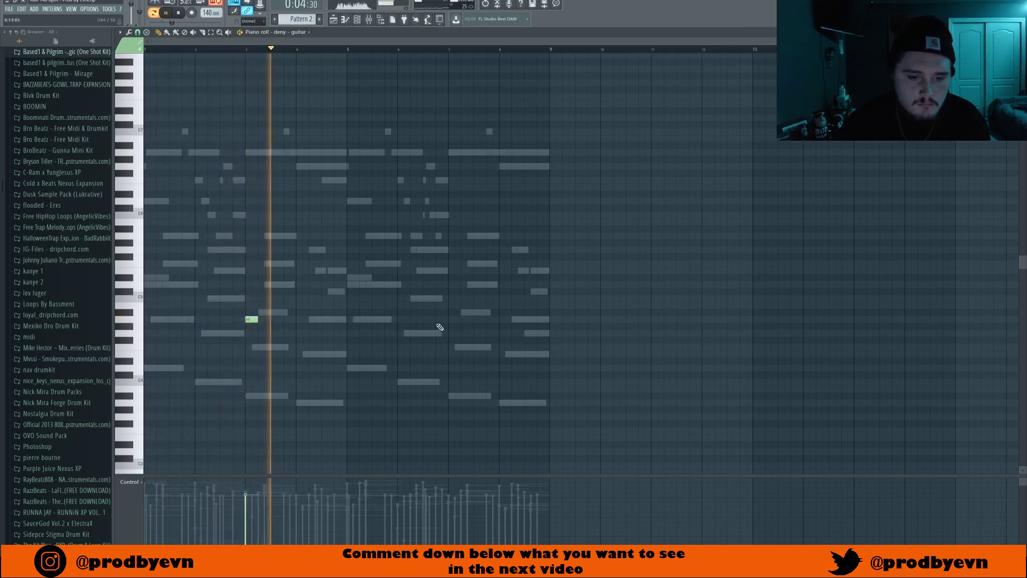
{"action": "left_click", "coordinate": [452, 319]}
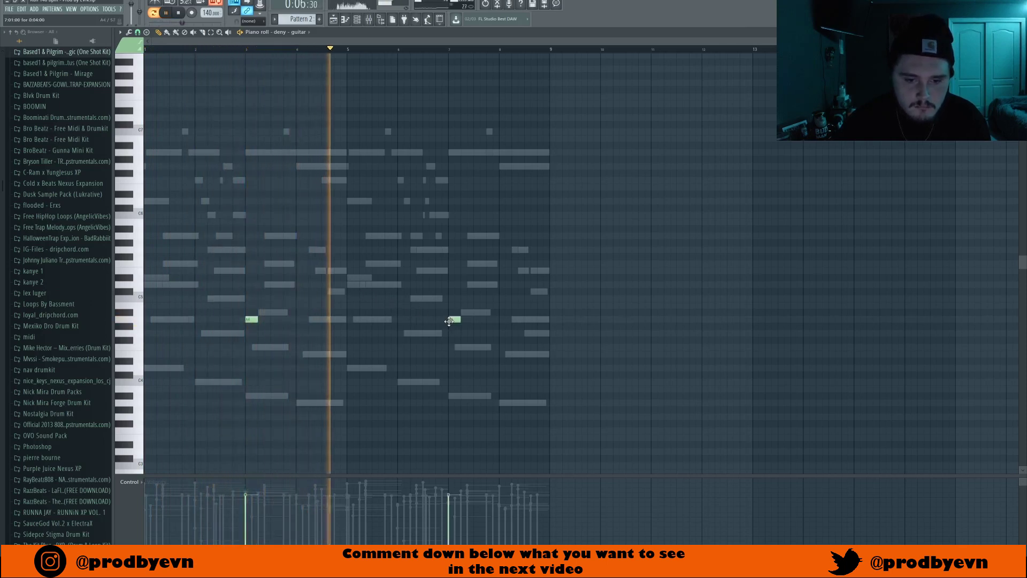
{"action": "key", "text": "space"}
Step: Review mixer inserts 20 and 21, examining the Fruity Delay 3 settings on insert 21
{"action": "key", "text": "F6"}
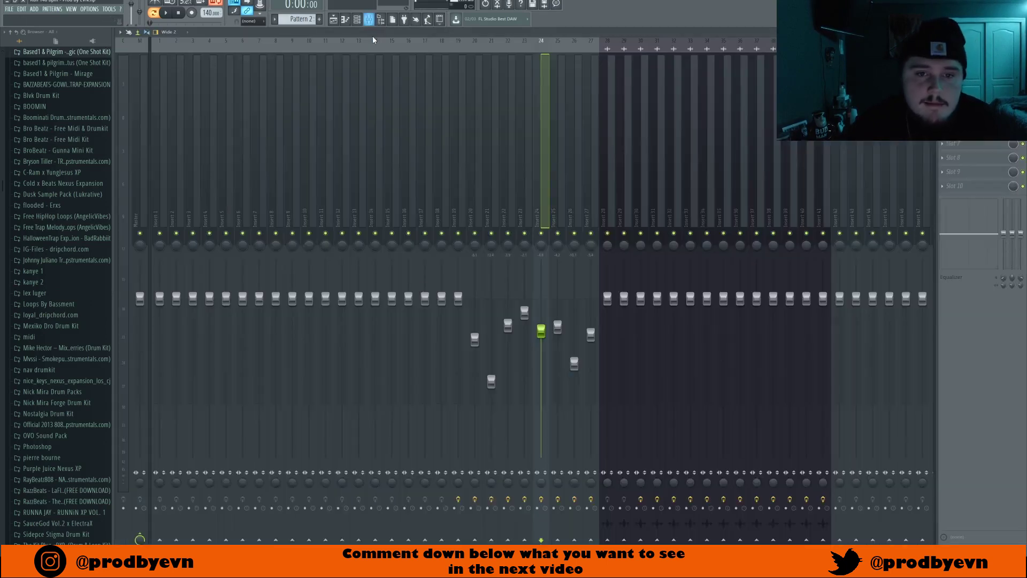
{"action": "left_click", "coordinate": [370, 21]}
{"action": "left_click", "coordinate": [477, 212]}
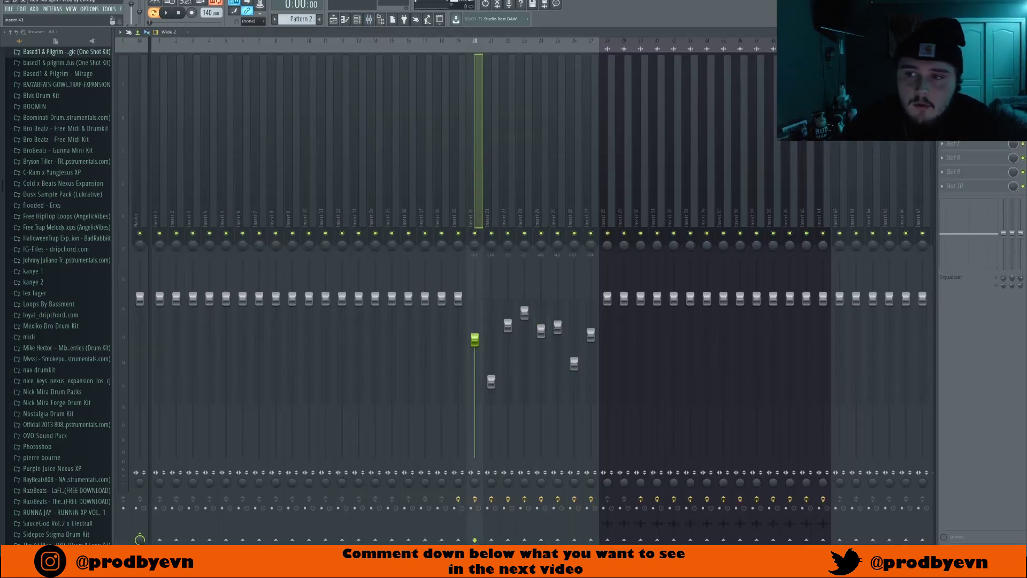
{"action": "left_click", "coordinate": [494, 199]}
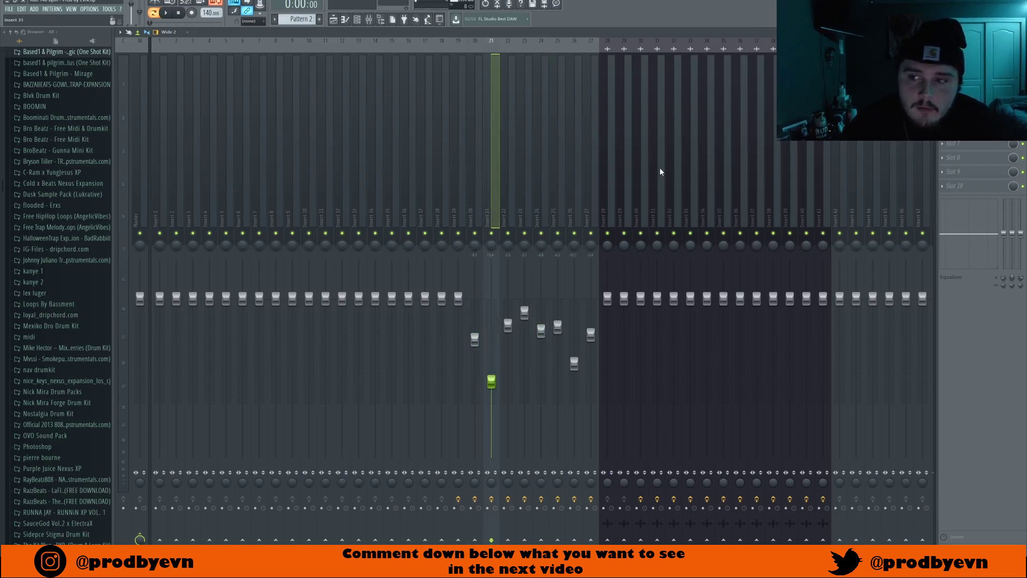
{"action": "left_click", "coordinate": [958, 87]}
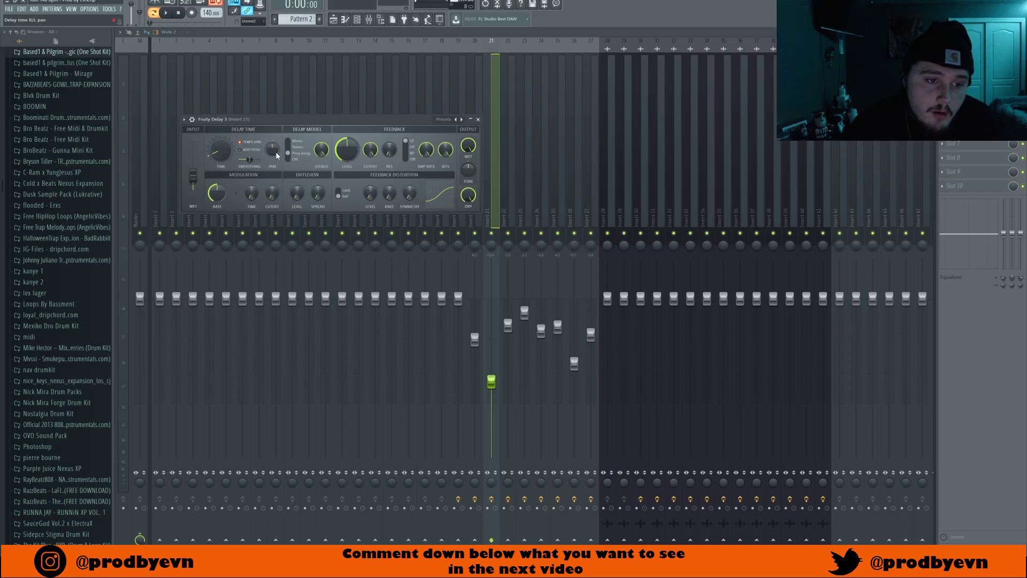
{"action": "left_click", "coordinate": [478, 119]}
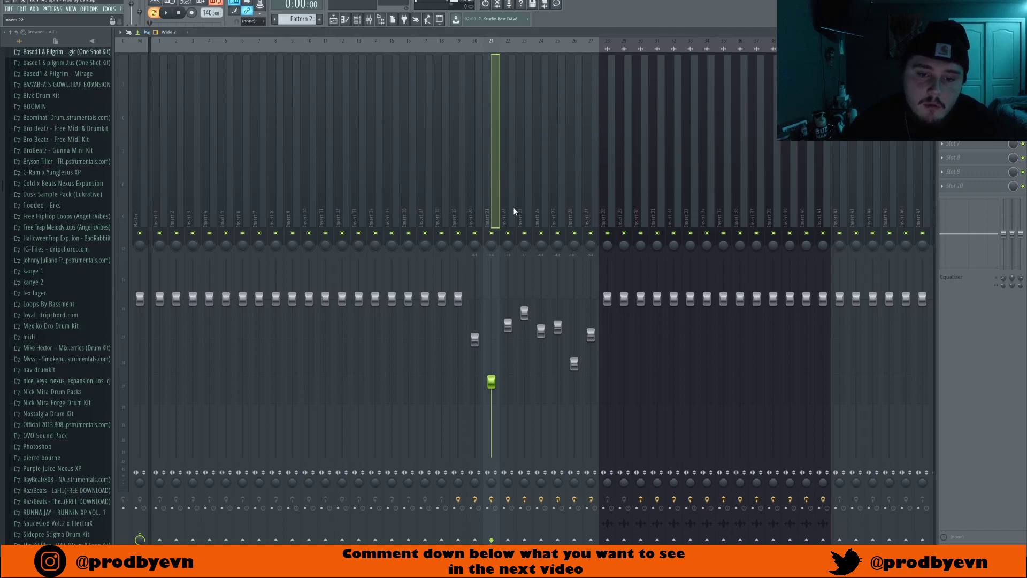
Step: Examine the effects on mixer inserts 22, 23 and 25, and listen to the rendered loops arranged in the playlist
{"action": "left_click", "coordinate": [512, 212]}
{"action": "left_click", "coordinate": [519, 210]}
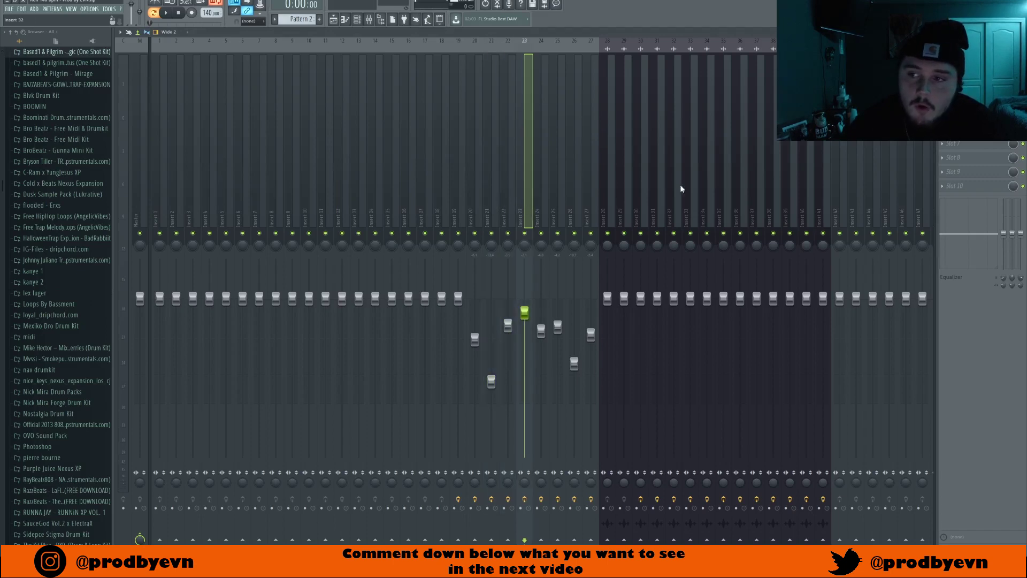
{"action": "left_click", "coordinate": [558, 210]}
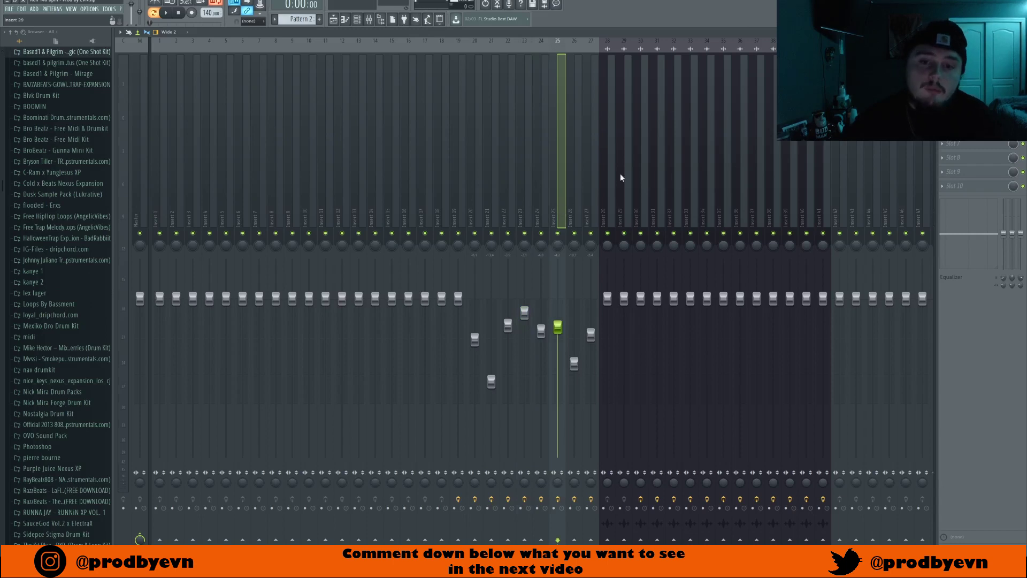
{"action": "left_click", "coordinate": [509, 177]}
{"action": "left_click", "coordinate": [492, 173]}
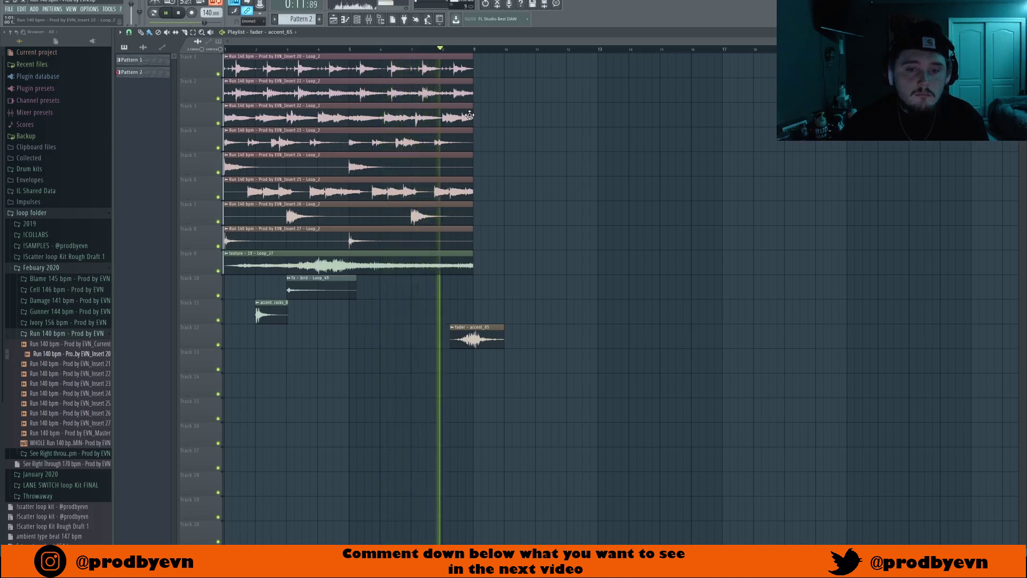
{"action": "key", "text": "space"}
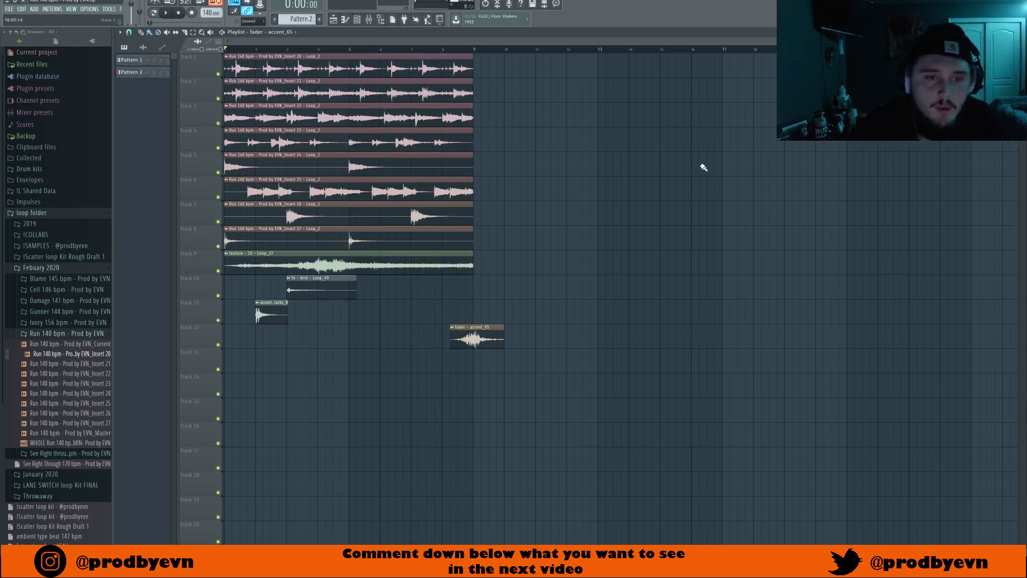
Step: Examine the channel settings and waveforms of the texture, bird fx, racks accent and fader accent samples used in the playlist
{"action": "double_click", "coordinate": [300, 265]}
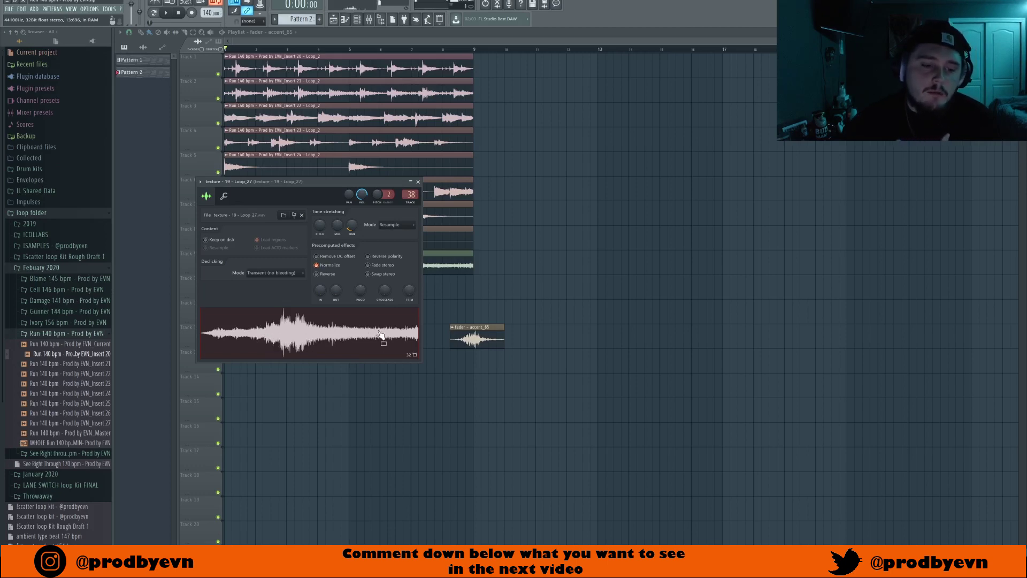
{"action": "left_click", "coordinate": [419, 182]}
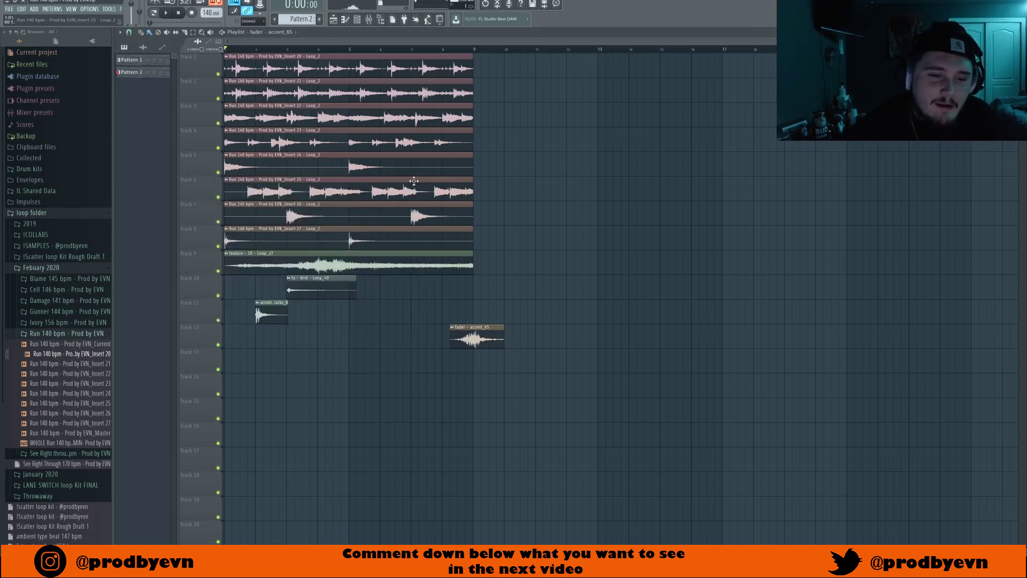
{"action": "double_click", "coordinate": [294, 289]}
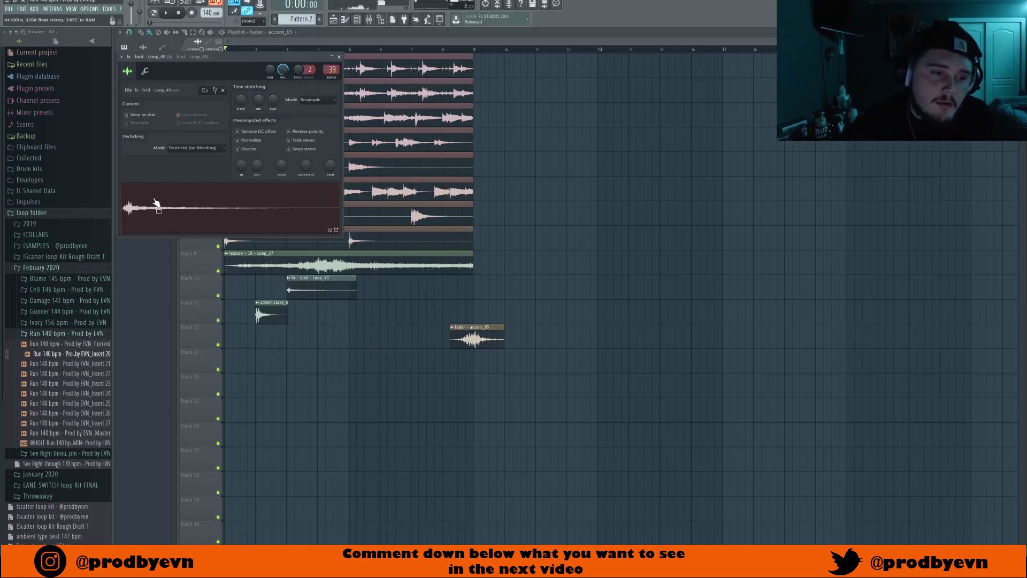
{"action": "key", "text": "Escape"}
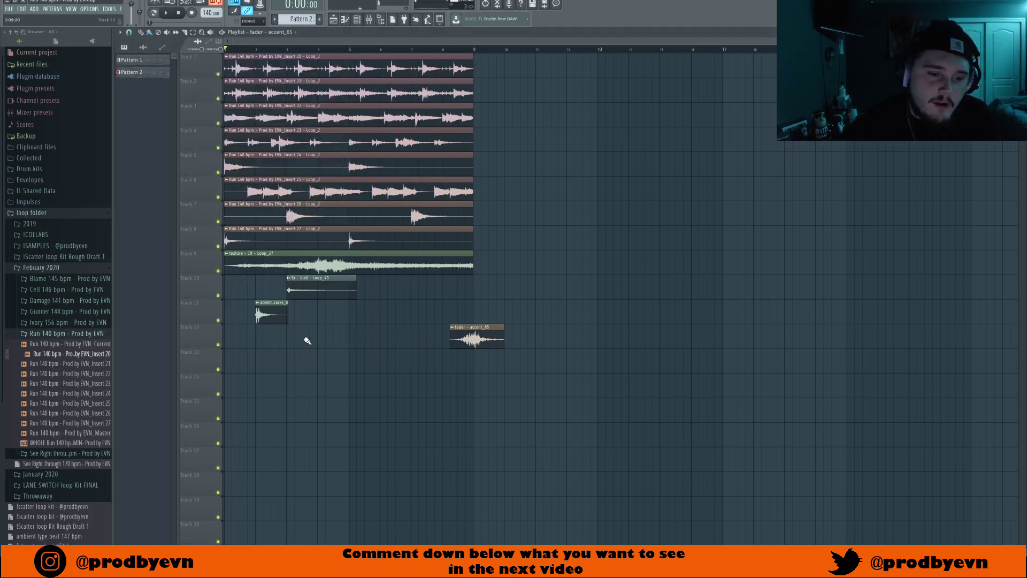
{"action": "double_click", "coordinate": [264, 315]}
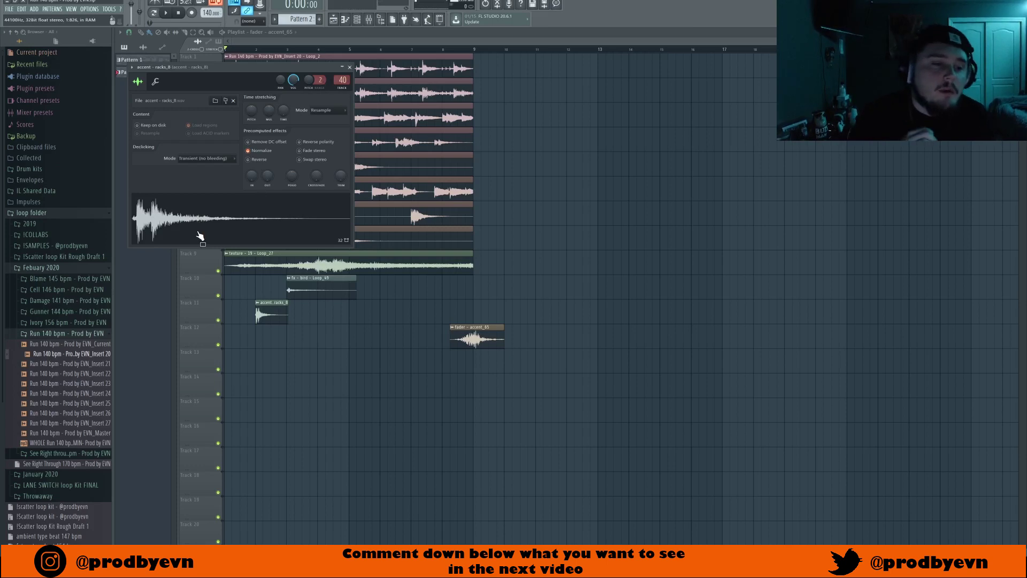
{"action": "left_click", "coordinate": [189, 237]}
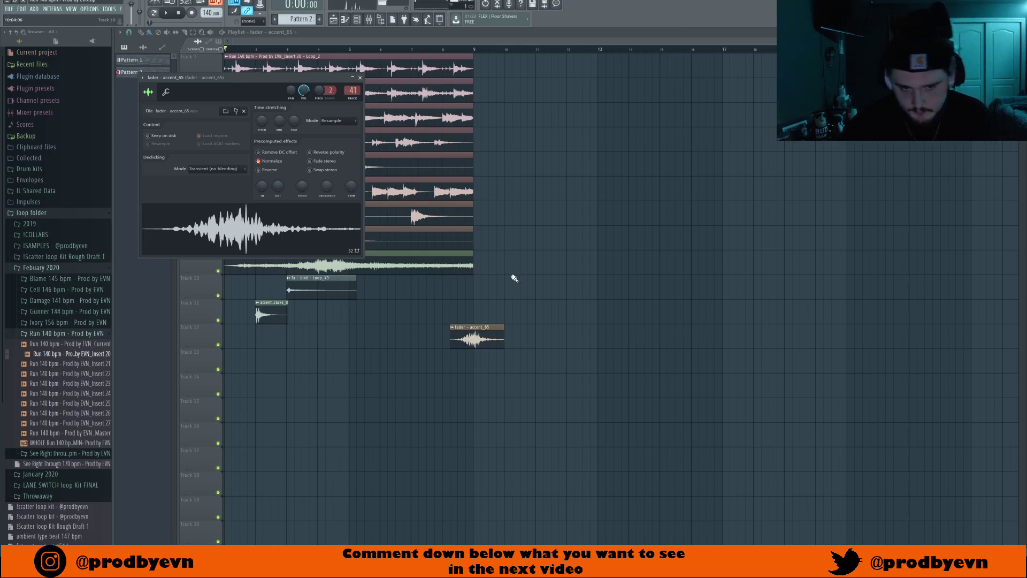
{"action": "left_click", "coordinate": [505, 301]}
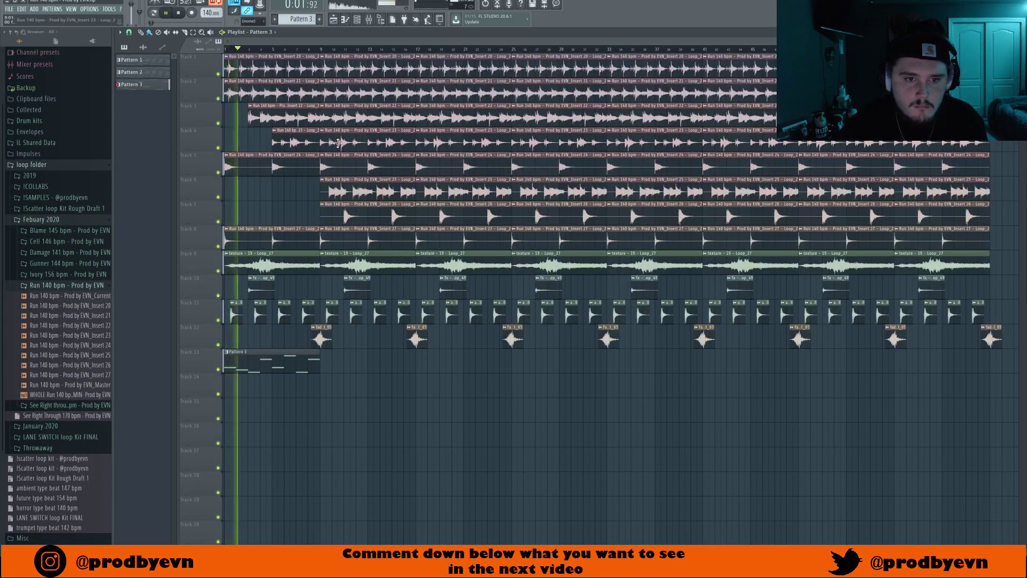
Step: Remove the Insert 23 loop from bars 9 to 16 and the Insert 22 to 27 loops from bars 25 to 32
{"action": "right_click", "coordinate": [346, 143]}
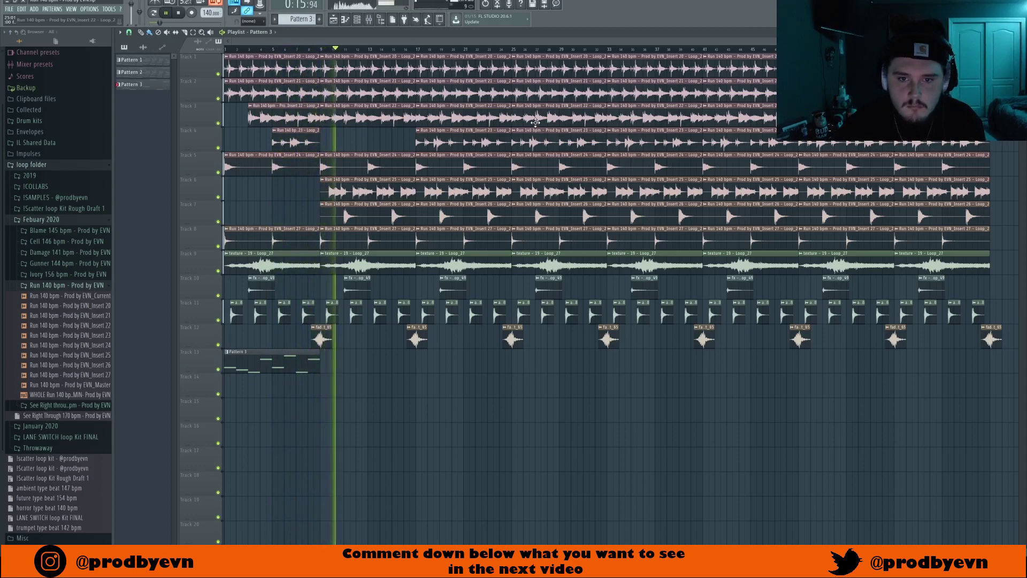
{"action": "right_click", "coordinate": [535, 123]}
{"action": "right_click", "coordinate": [537, 142]}
{"action": "right_click", "coordinate": [539, 166]}
{"action": "right_click", "coordinate": [542, 190]}
{"action": "right_click", "coordinate": [545, 214]}
{"action": "right_click", "coordinate": [551, 227]}
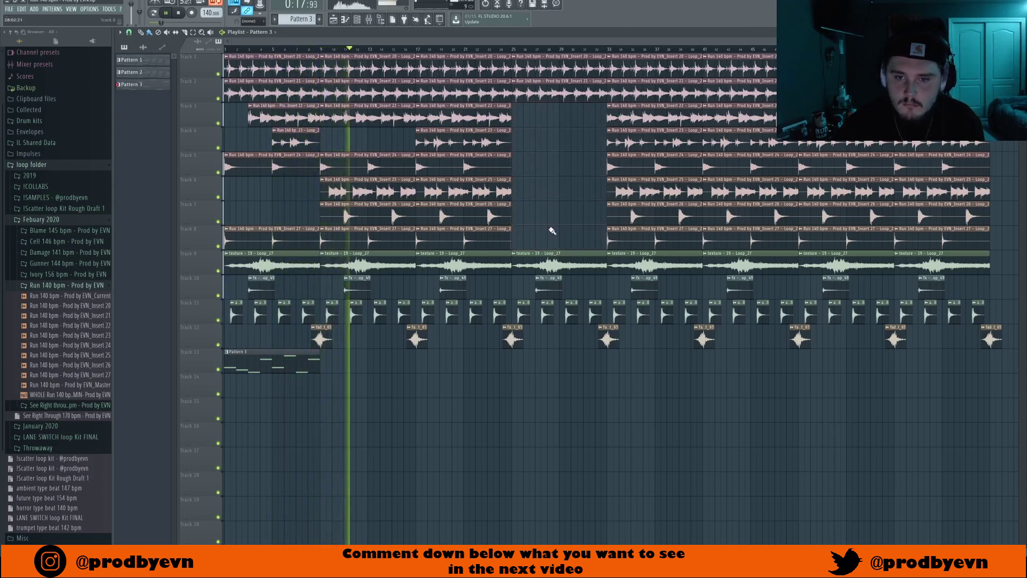
Step: Delete the Insert 23, 24, 25, 26 and 27 loops from bars 33 to 40, keeping the Insert 22 loop
{"action": "right_click", "coordinate": [641, 140]}
{"action": "right_click", "coordinate": [642, 164]}
{"action": "right_click", "coordinate": [641, 189]}
{"action": "right_click", "coordinate": [641, 213]}
{"action": "right_click", "coordinate": [639, 236]}
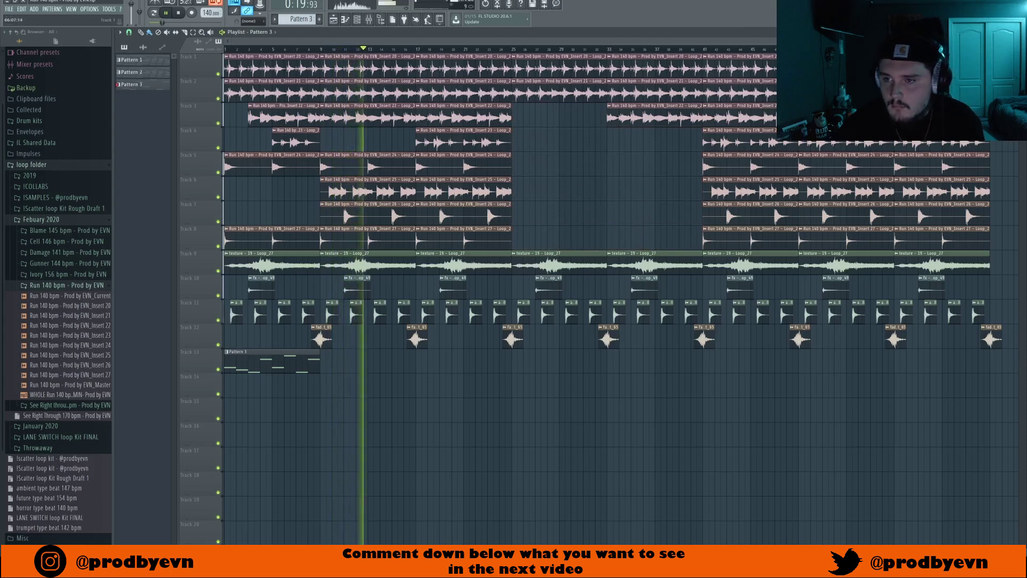
Step: Delete all playlist clips from bar 41 onward and place a copy of the first eight bars' clips at bar 41
{"action": "left_click_drag", "start_coordinate": [1008, 53], "coordinate": [715, 436]}
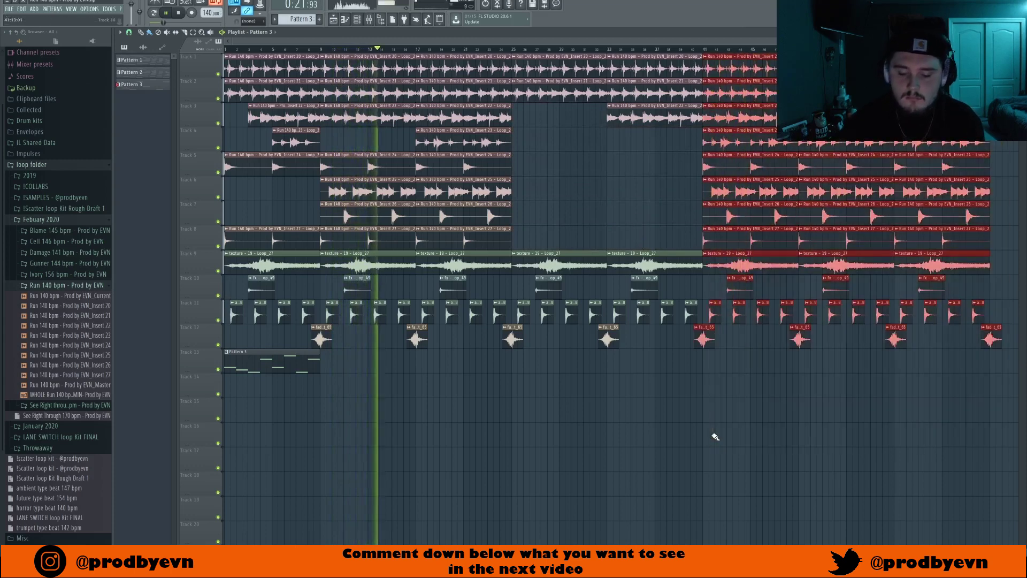
{"action": "key", "text": "Delete"}
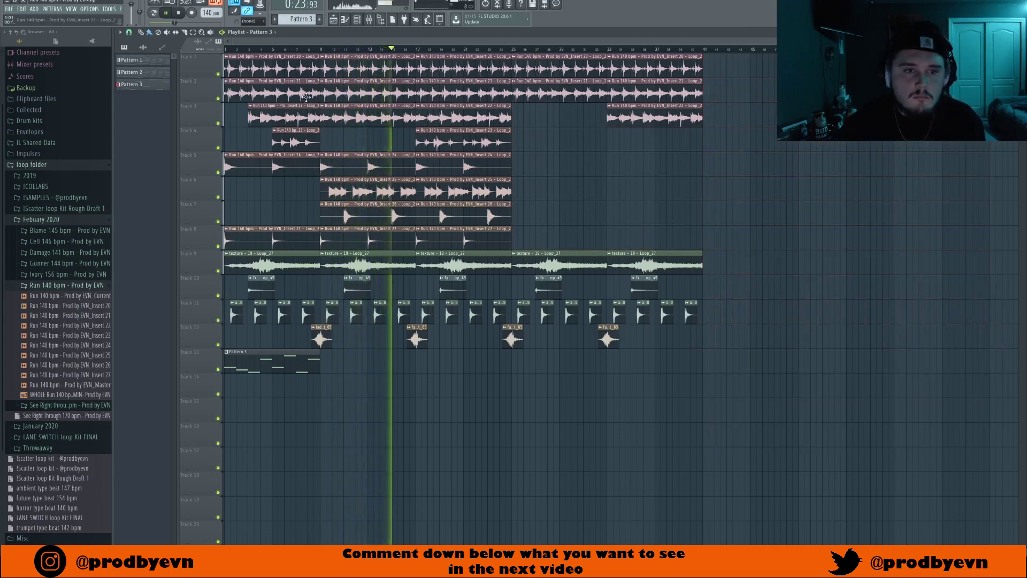
{"action": "left_click_drag", "start_coordinate": [320, 53], "coordinate": [188, 369]}
{"action": "left_click_drag", "start_coordinate": [246, 249], "coordinate": [724, 250]}
{"action": "left_click", "coordinate": [791, 199]}
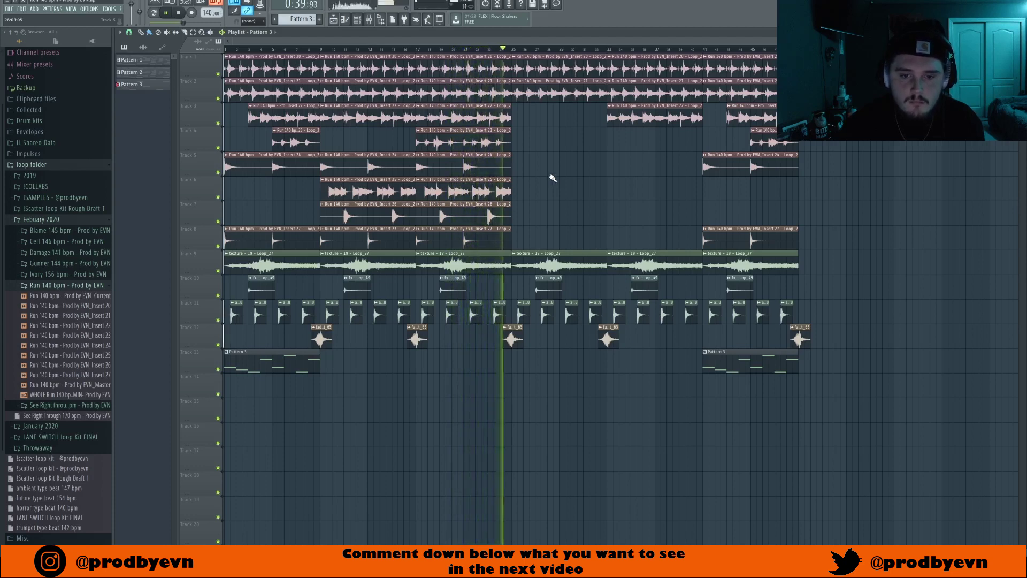
{"action": "key", "text": "space"}
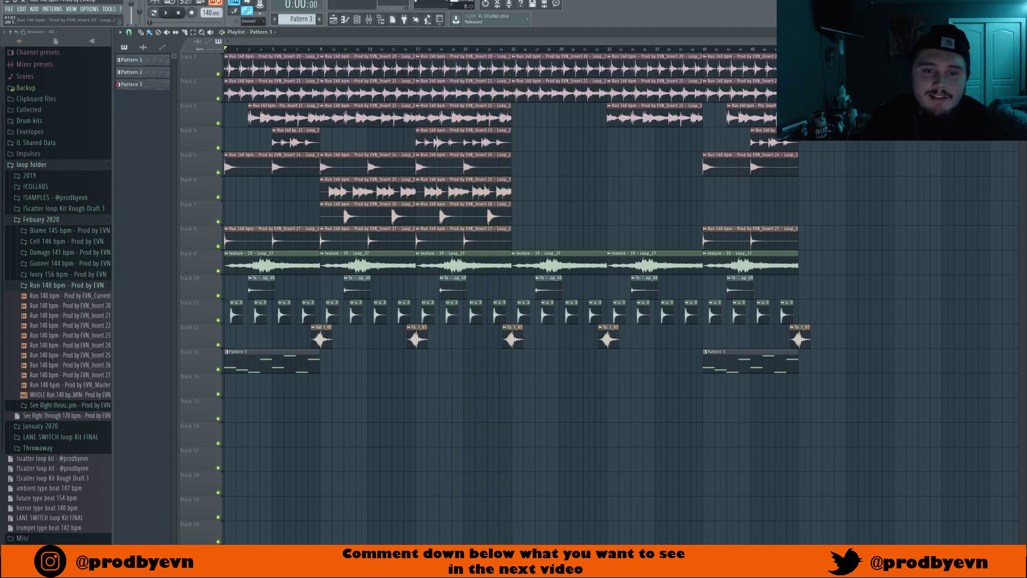